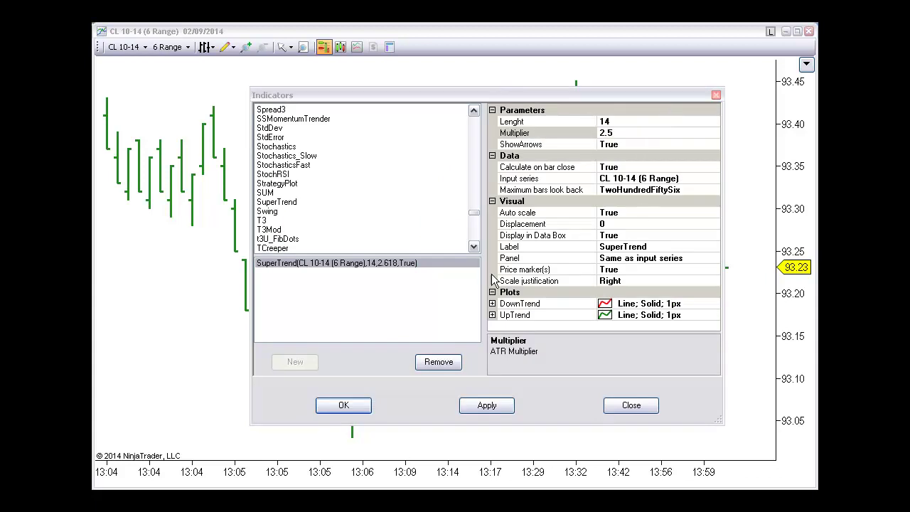
Step: Apply the SuperTrend indicator (14, 2.5) to the CL 10-14 range chart
click(348, 402)
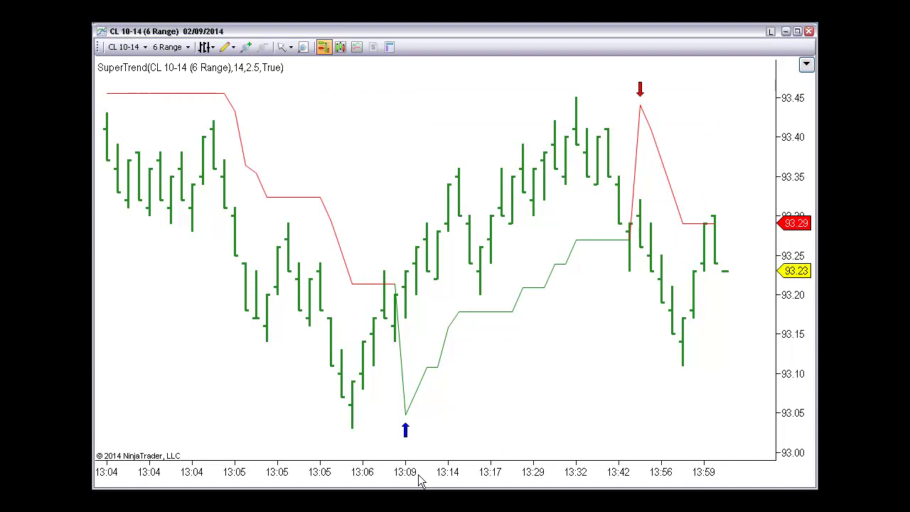
Step: Compress the bars to show the session from about 09:16 to 13:59
drag(419, 481, 542, 481)
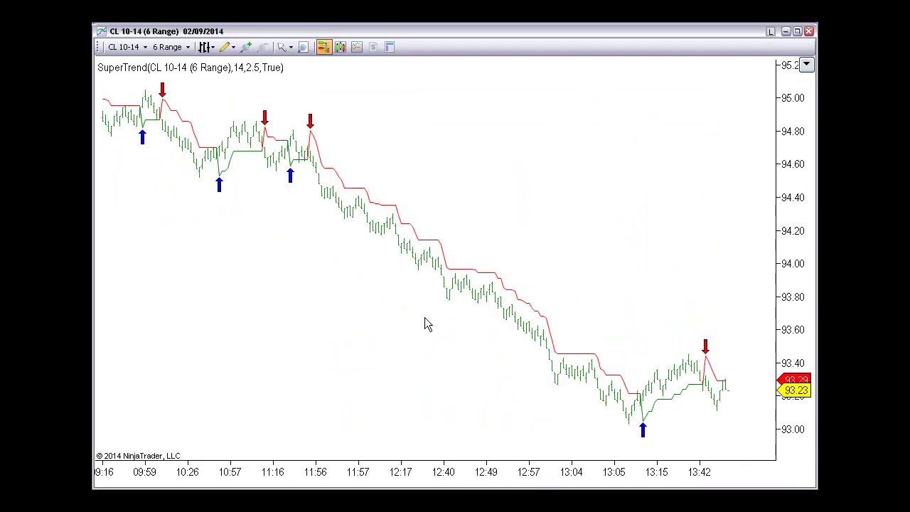
scroll(316, 265, down, 1)
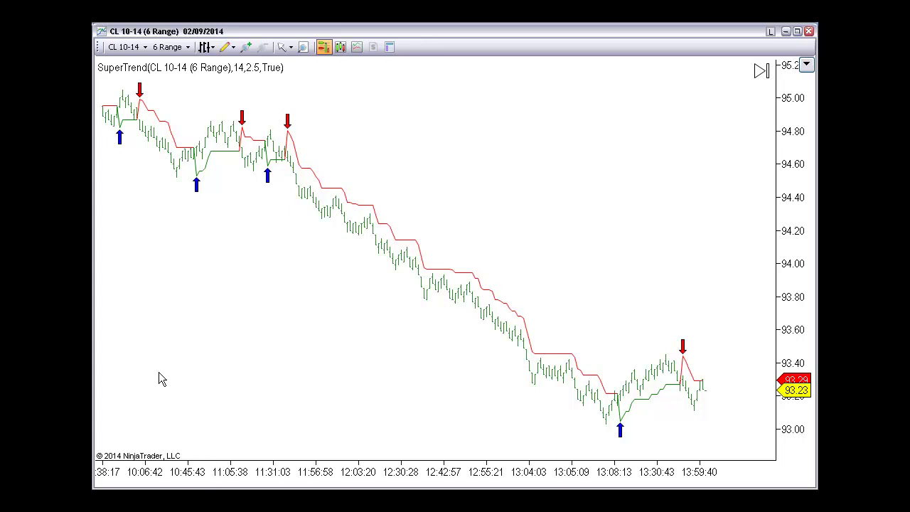
Step: Open the indicator settings and review PMS_Markers' audio alert and signal filter settings
right_click(151, 323)
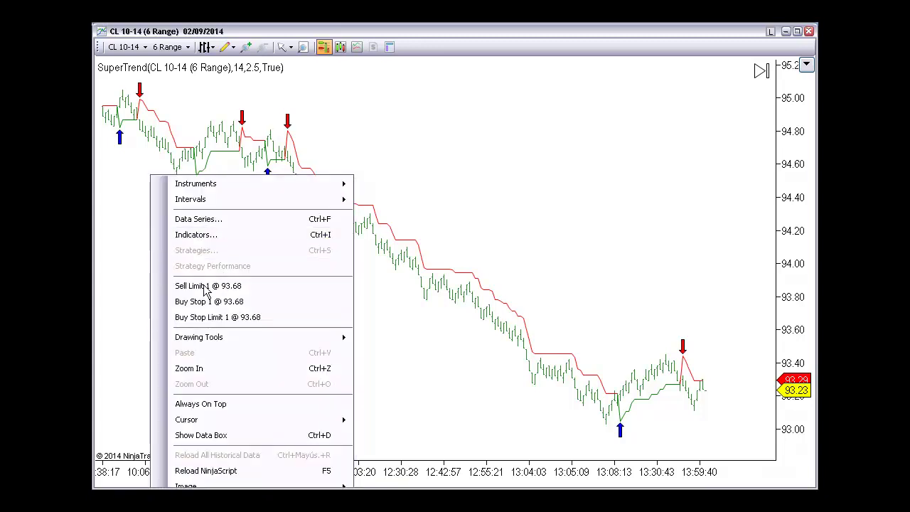
key(ctrl+i)
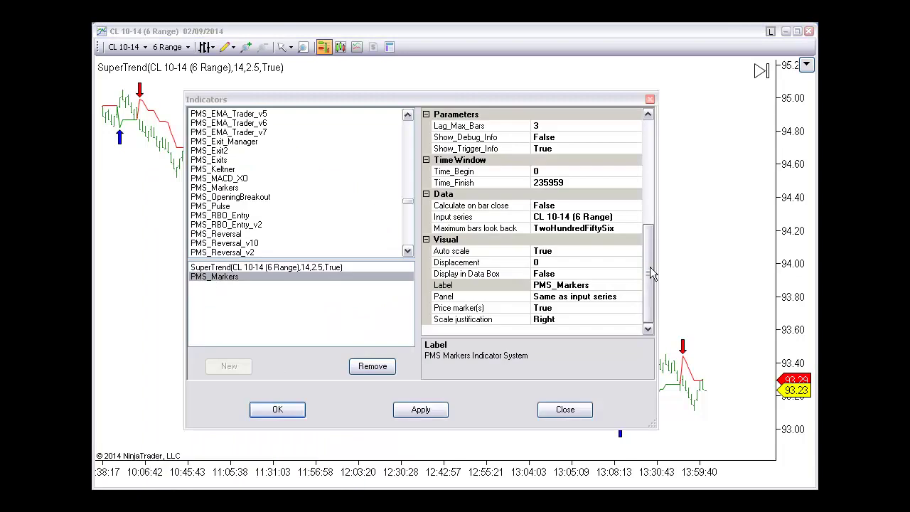
drag(648, 266, 651, 171)
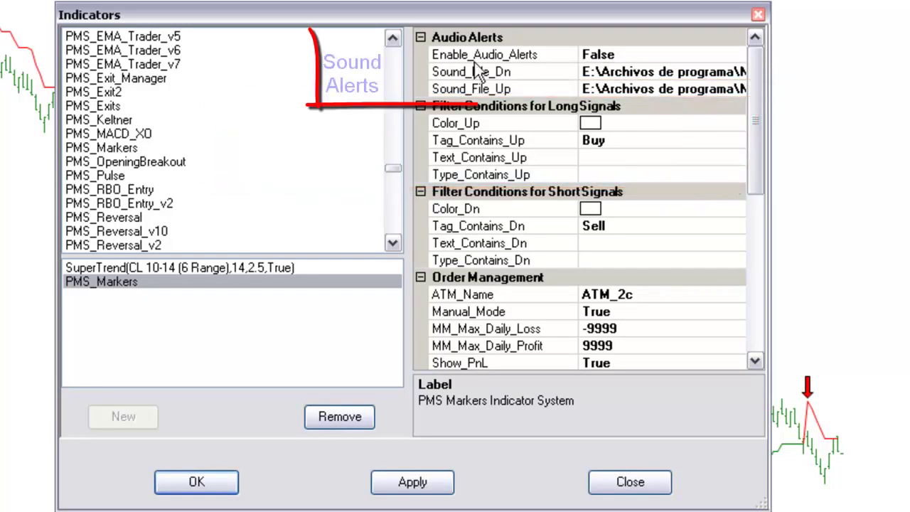
click(642, 55)
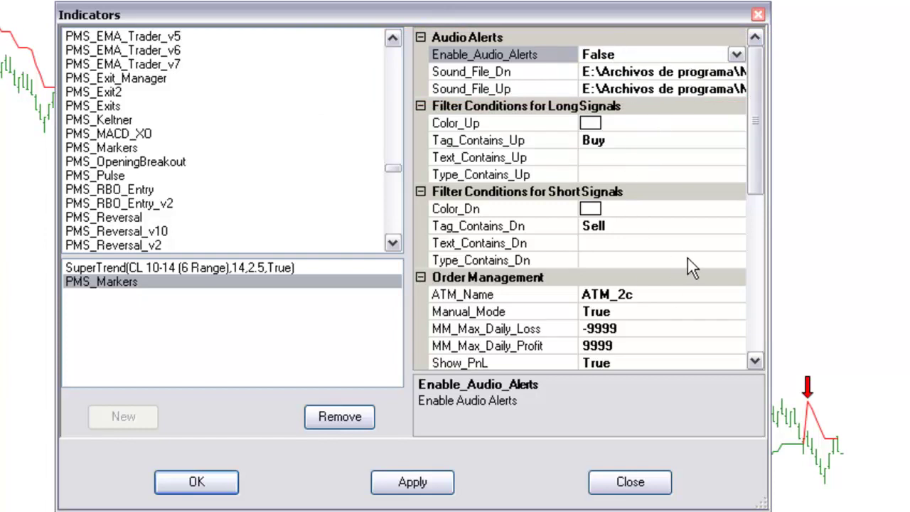
drag(756, 175, 759, 133)
drag(546, 17, 709, 17)
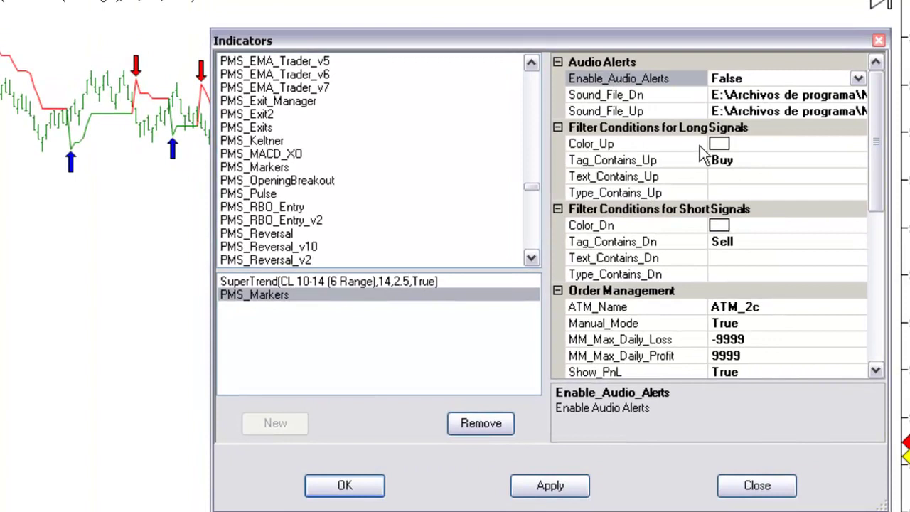
Step: Set PMS_Markers' Color_Up long-signal filter to Blue and close the settings
click(762, 146)
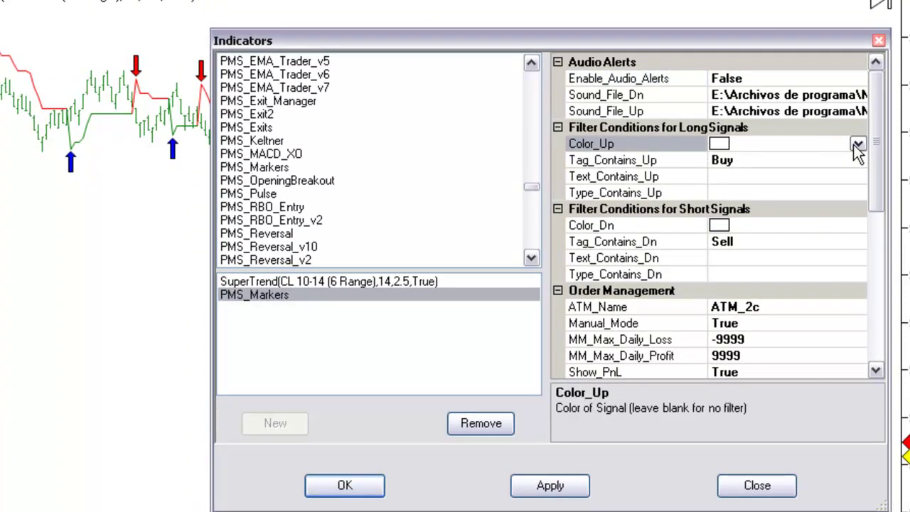
click(858, 145)
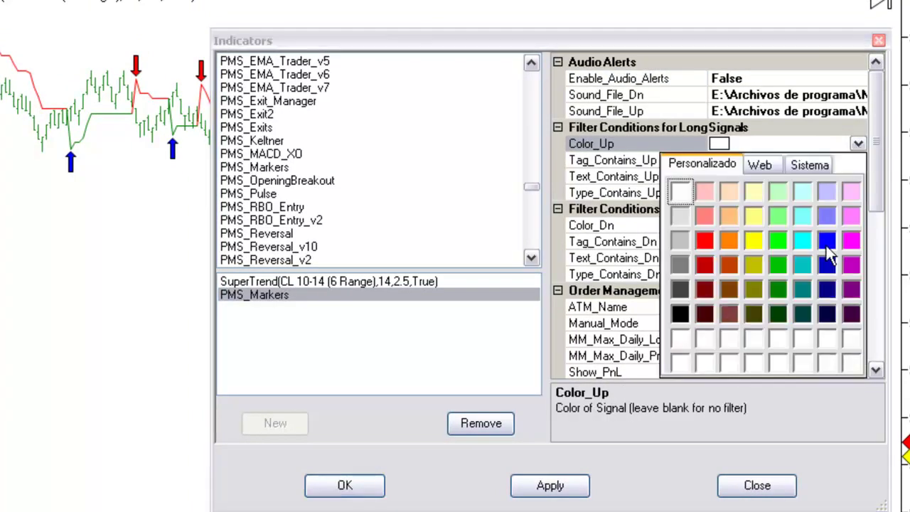
click(826, 242)
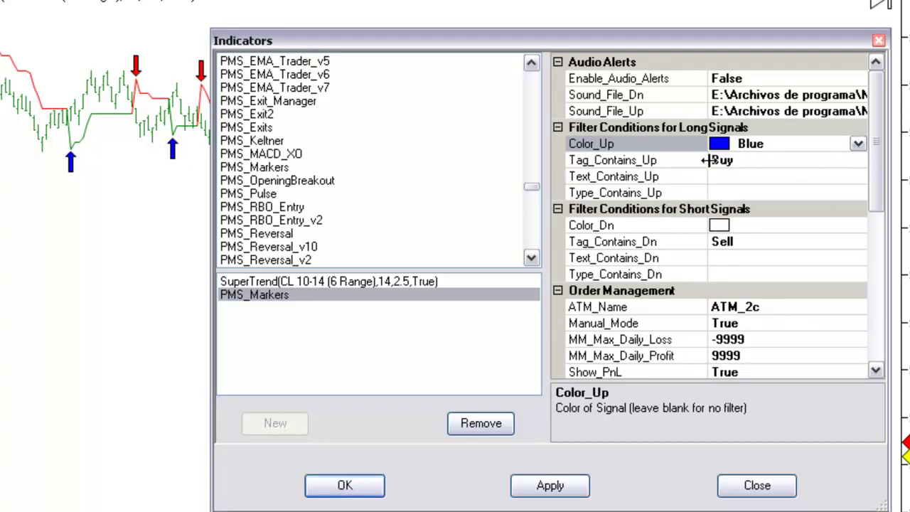
click(776, 488)
Step: Inspect a blue up arrow's tag, time and price in its properties, then cancel
click(345, 485)
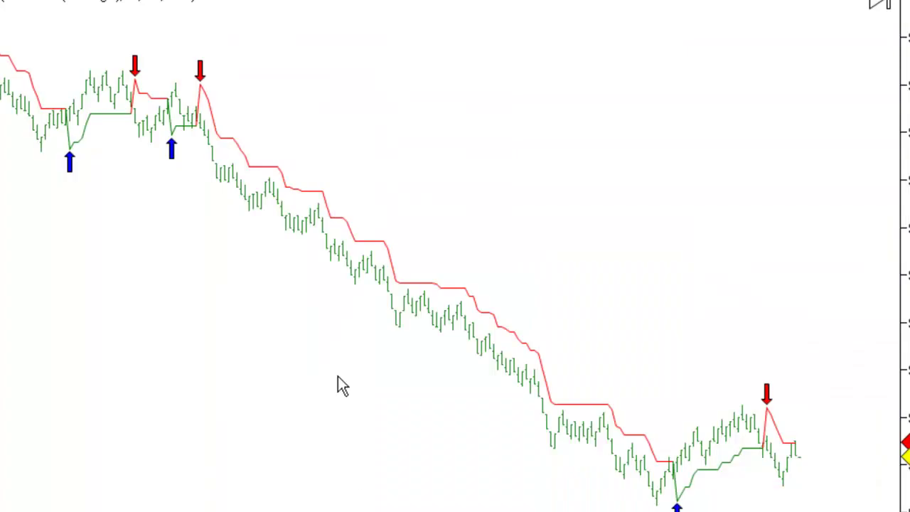
double_click(170, 149)
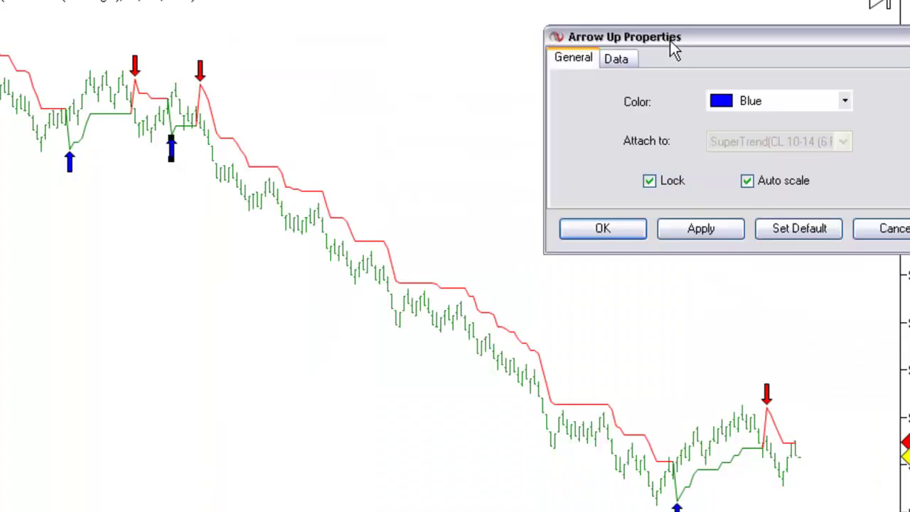
drag(670, 41, 182, 239)
click(126, 270)
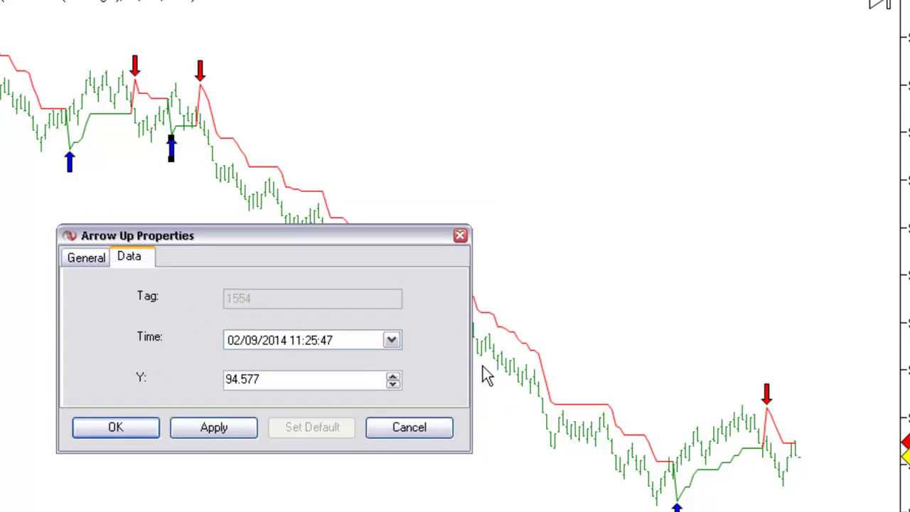
click(421, 430)
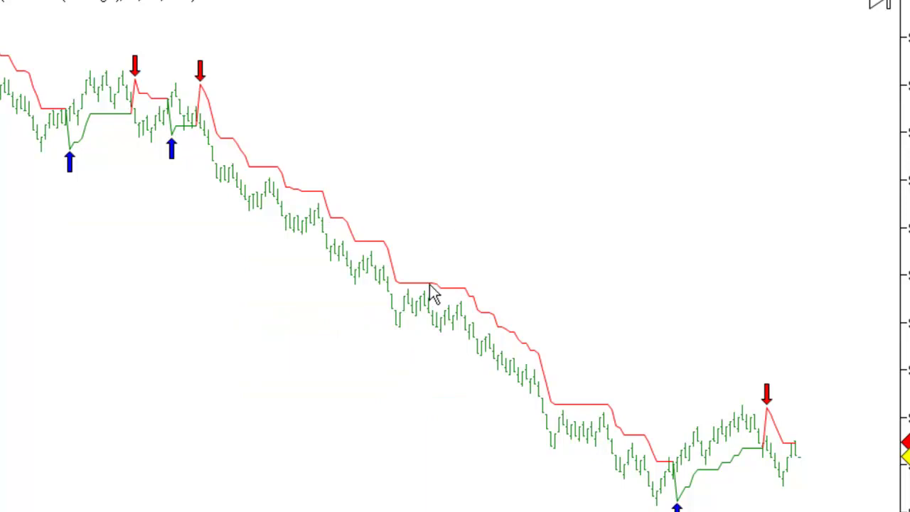
Step: In PMS_Markers, clear the Buy tag filter and set Type_Contains_Up to Arrow
right_click(327, 59)
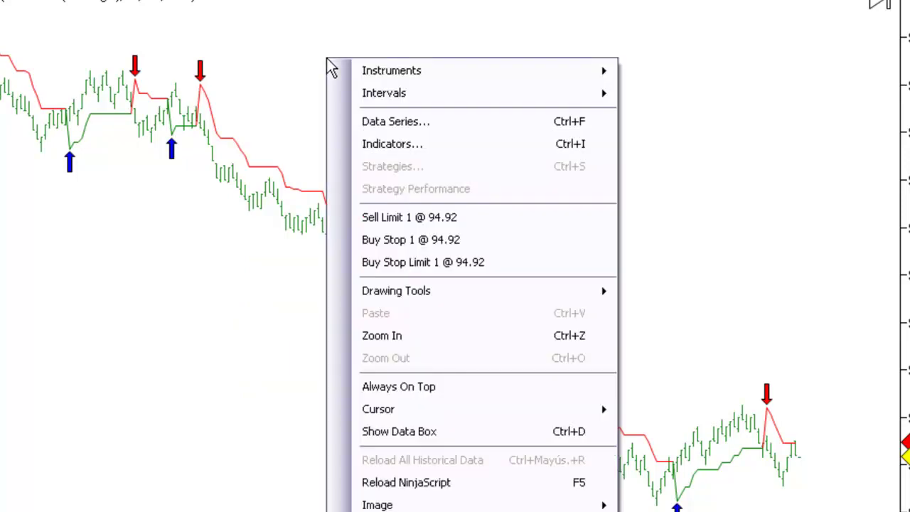
click(422, 149)
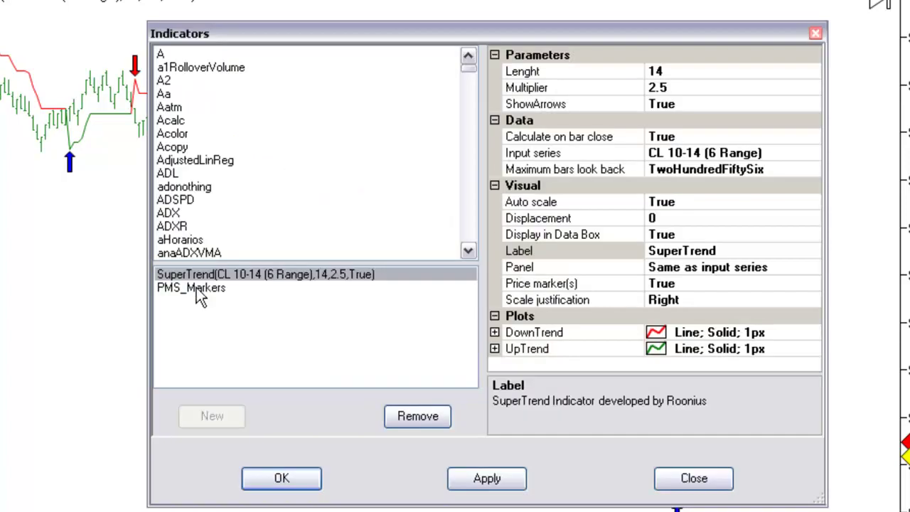
click(203, 288)
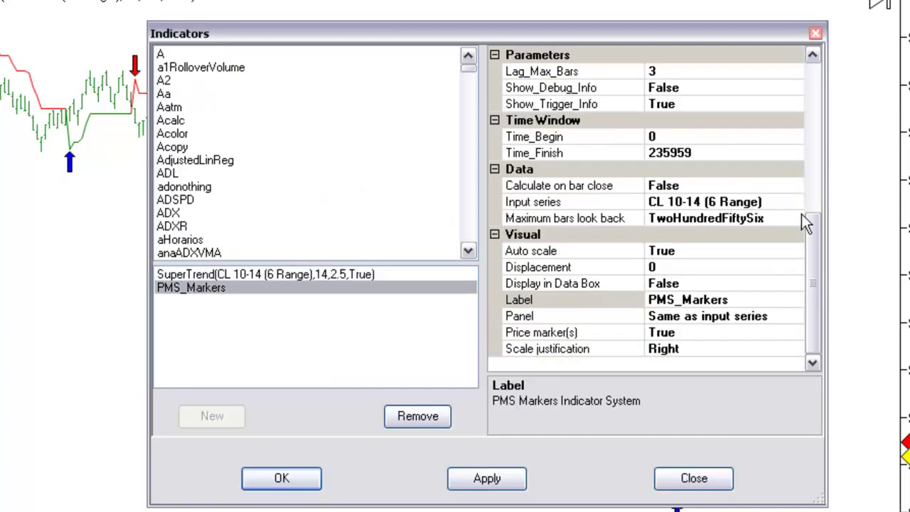
drag(811, 257, 802, 108)
click(672, 153)
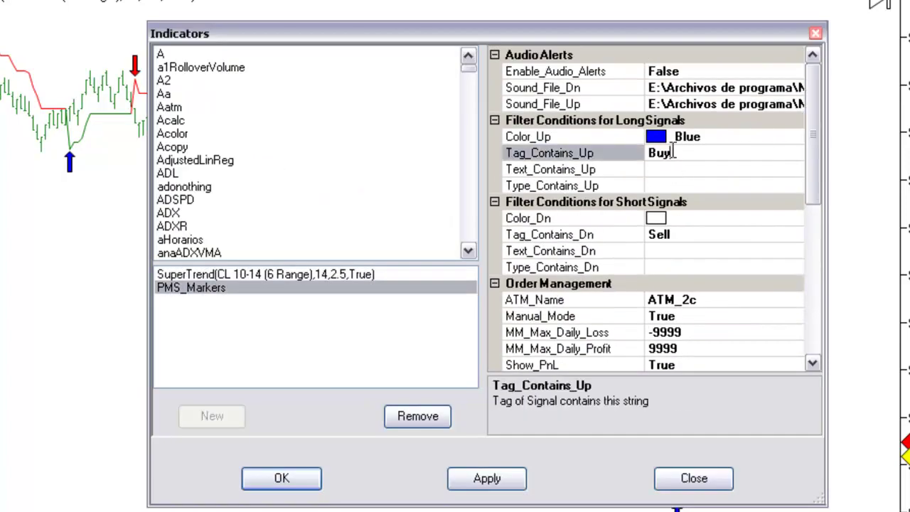
key(BackSpace)
key(BackSpace)
key(BackSpace)
click(700, 171)
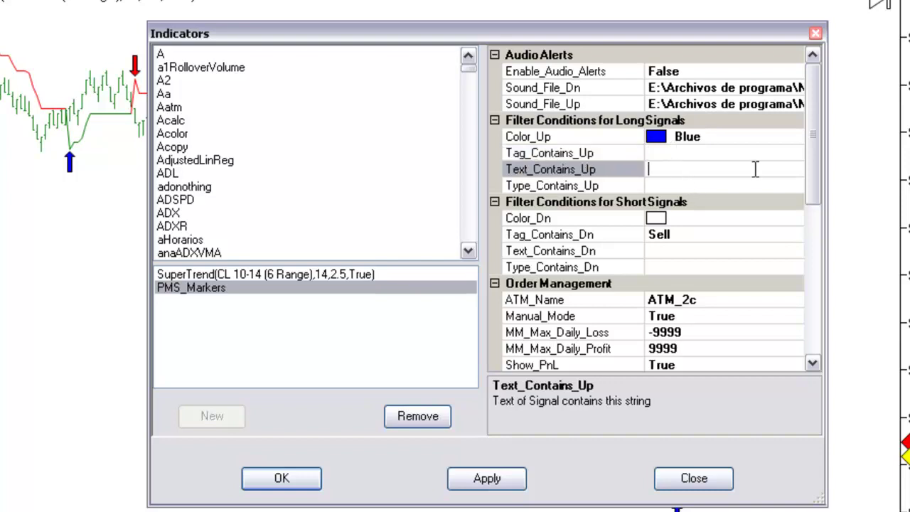
click(650, 186)
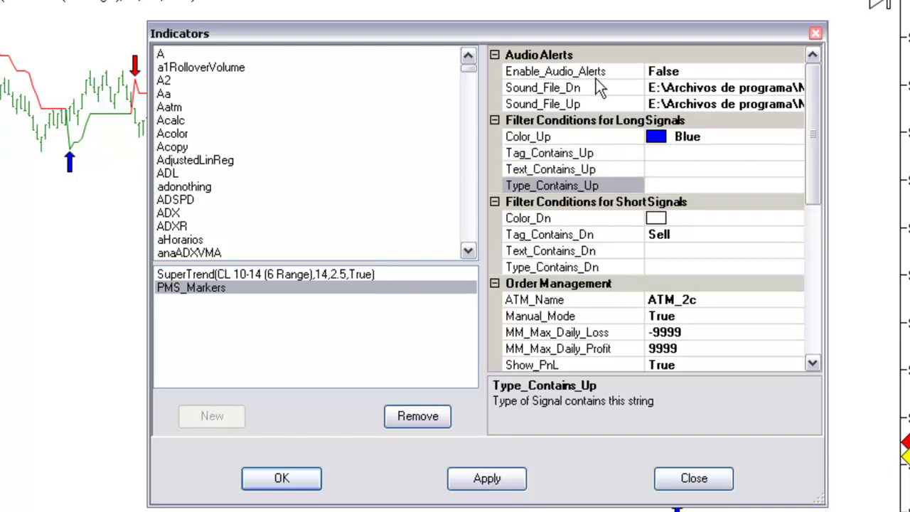
drag(594, 34, 617, 65)
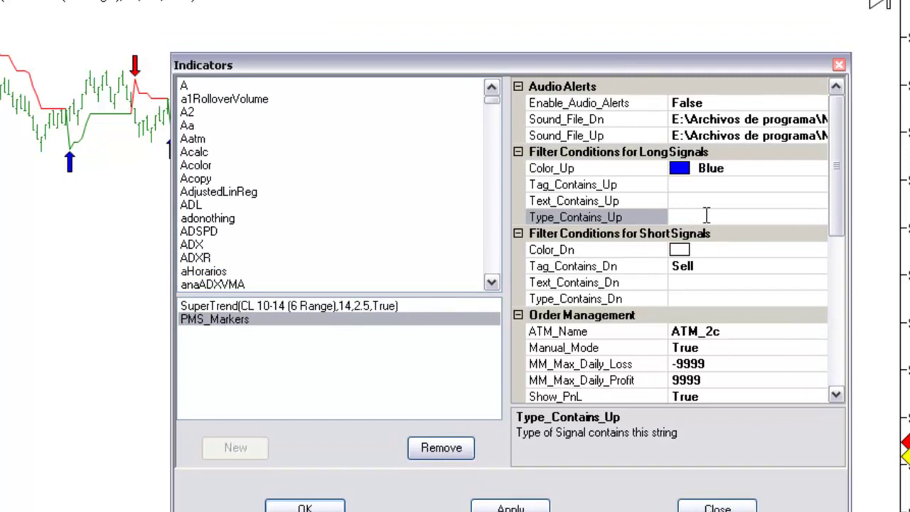
text(Arrow)
Step: Set Color_Dn to Red, clear the Sell tag filter, and set Type_Contains_Dn to Arrow
click(696, 251)
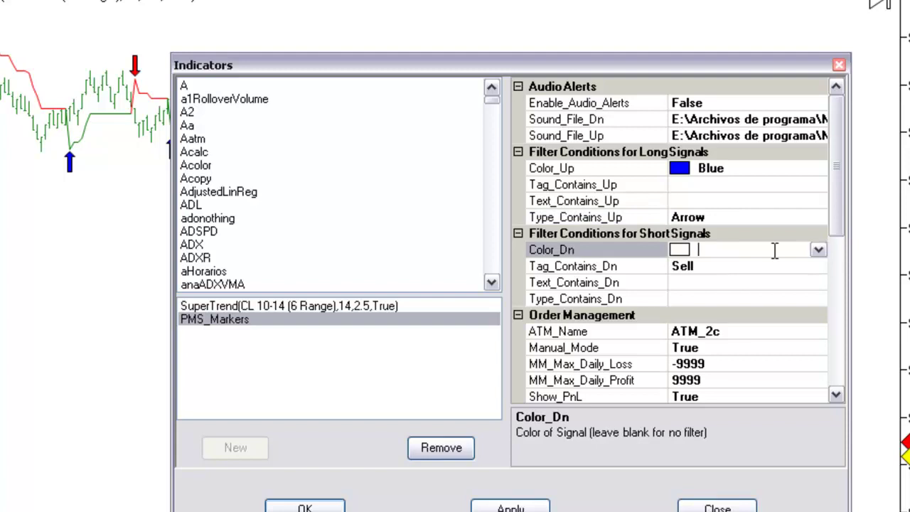
text(red)
click(765, 266)
key(BackSpace)
key(BackSpace)
key(BackSpace)
key(BackSpace)
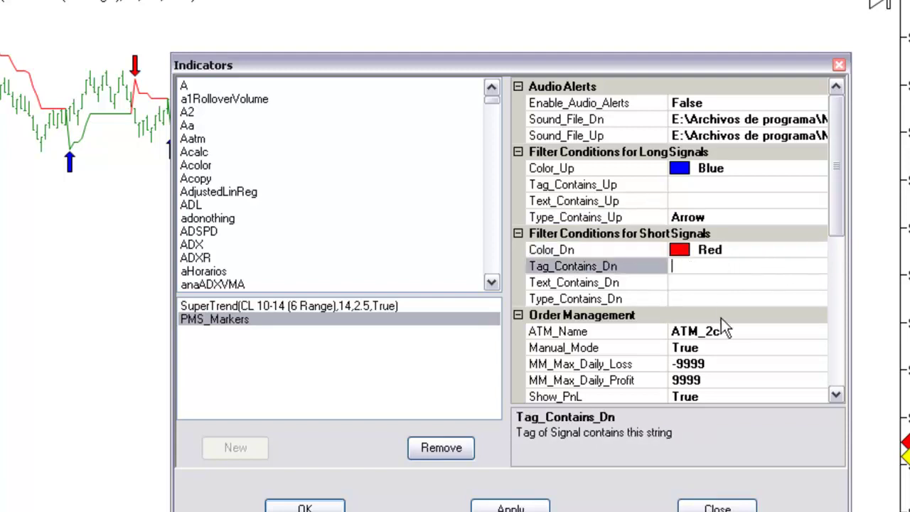
click(702, 298)
text(Arrow)
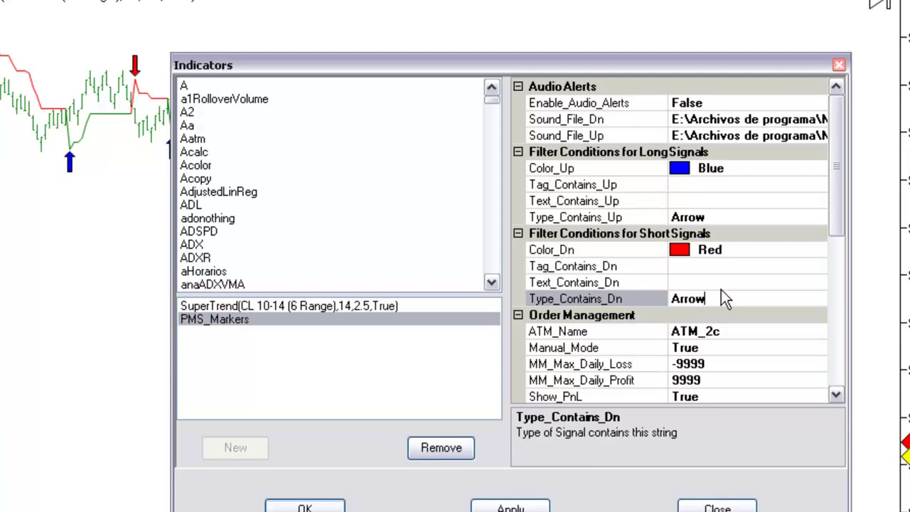
Step: Check PMS_Markers' trading start/stop times, set Show_Debug_Info to True, and apply with OK
drag(833, 221, 835, 275)
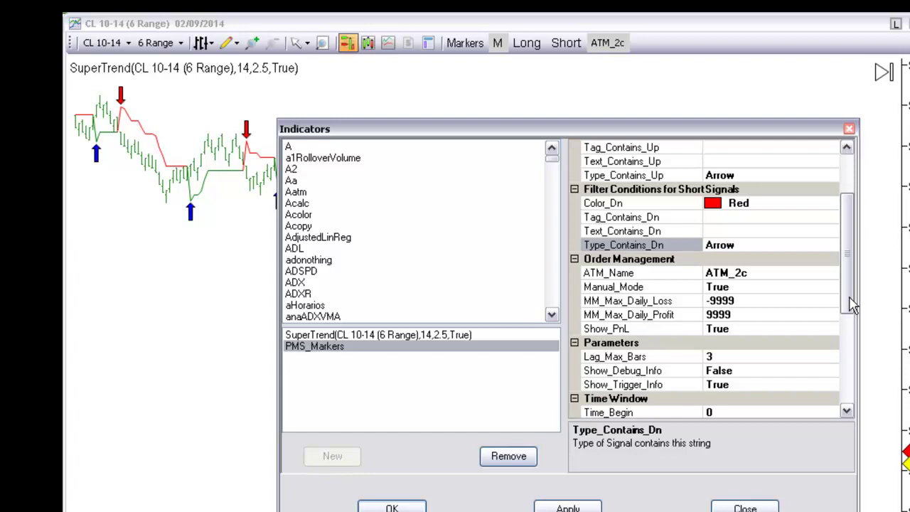
drag(848, 304, 844, 341)
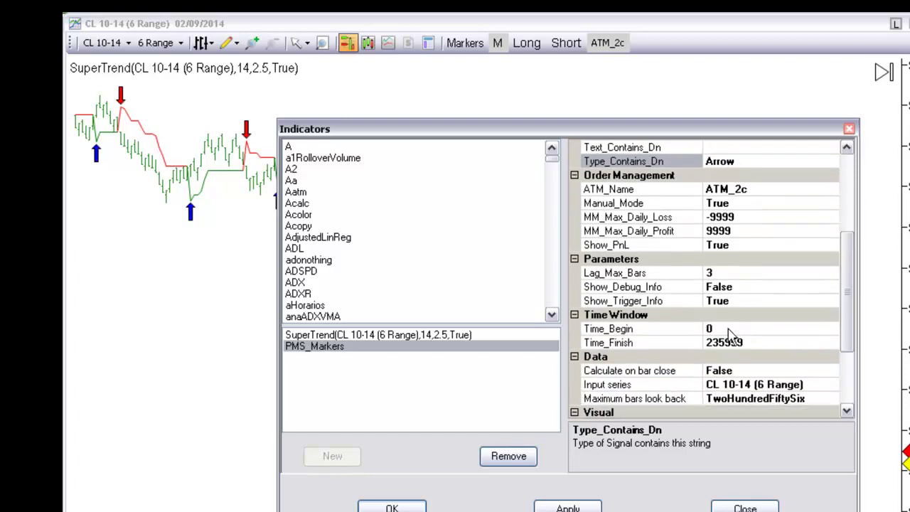
click(724, 329)
click(755, 342)
click(742, 329)
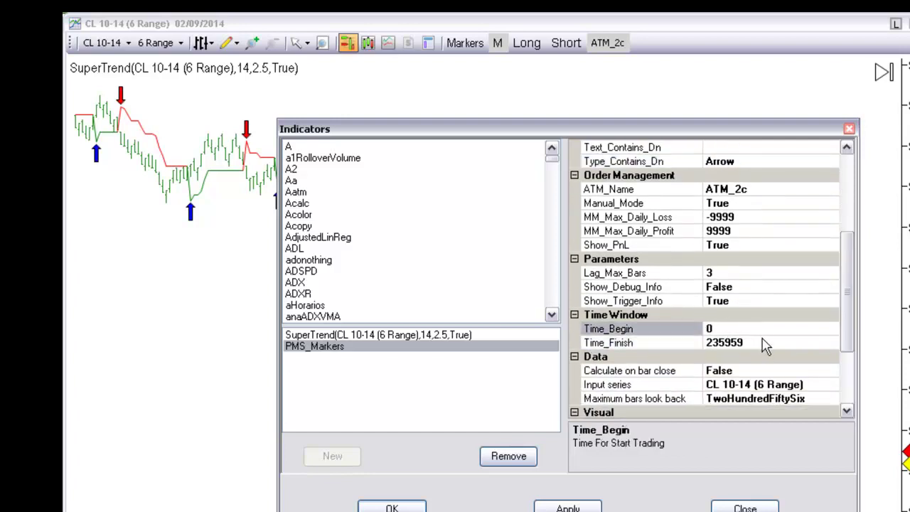
click(757, 342)
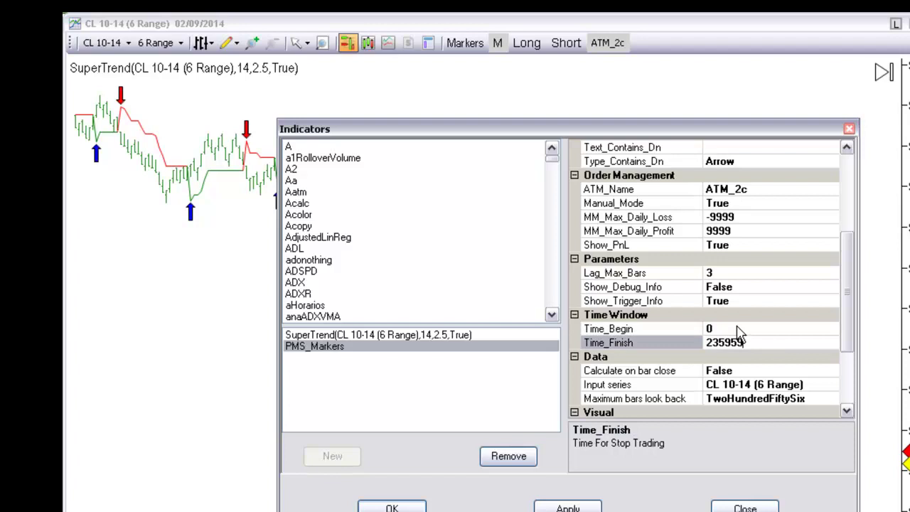
double_click(743, 287)
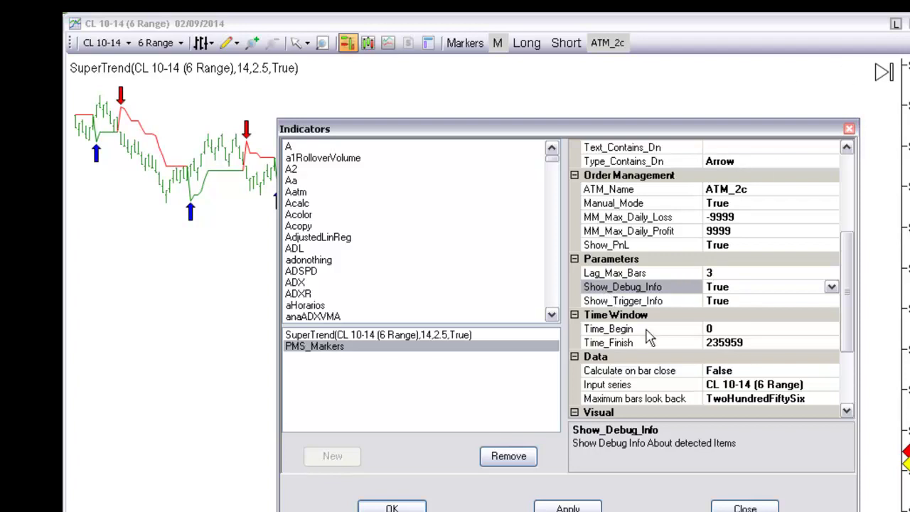
click(403, 506)
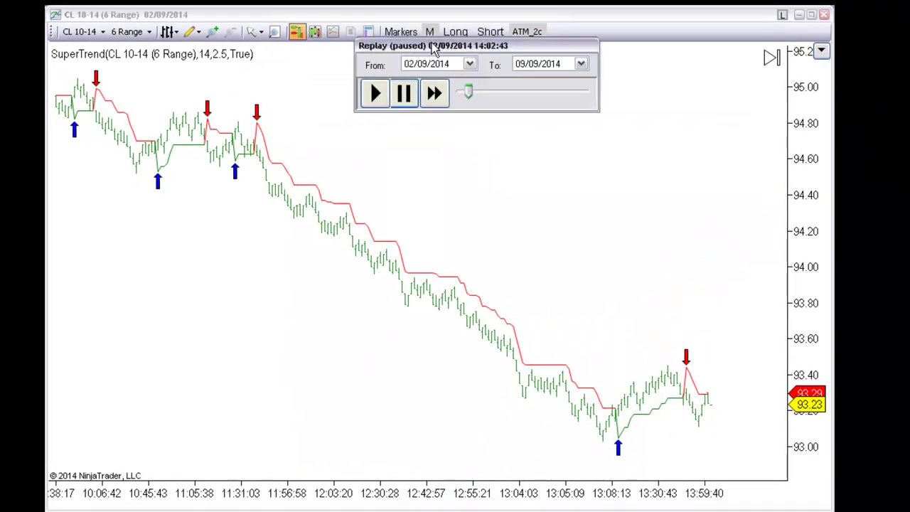
Step: Play the market replay at 1x, move the controller aside, and jump to the latest bars
click(404, 124)
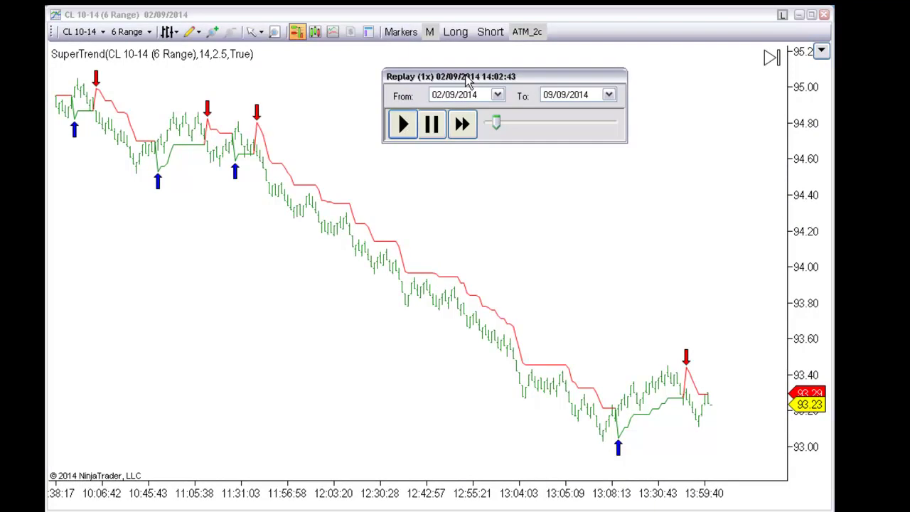
drag(469, 83, 392, 59)
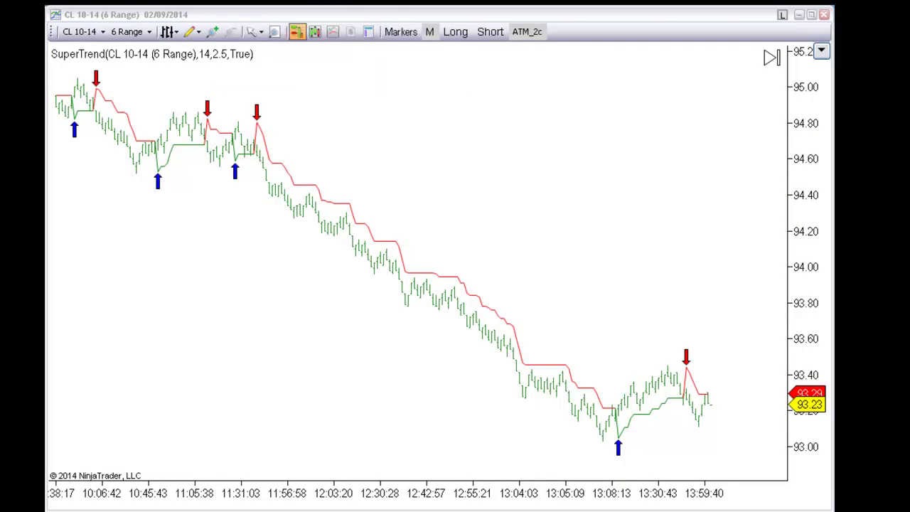
click(771, 59)
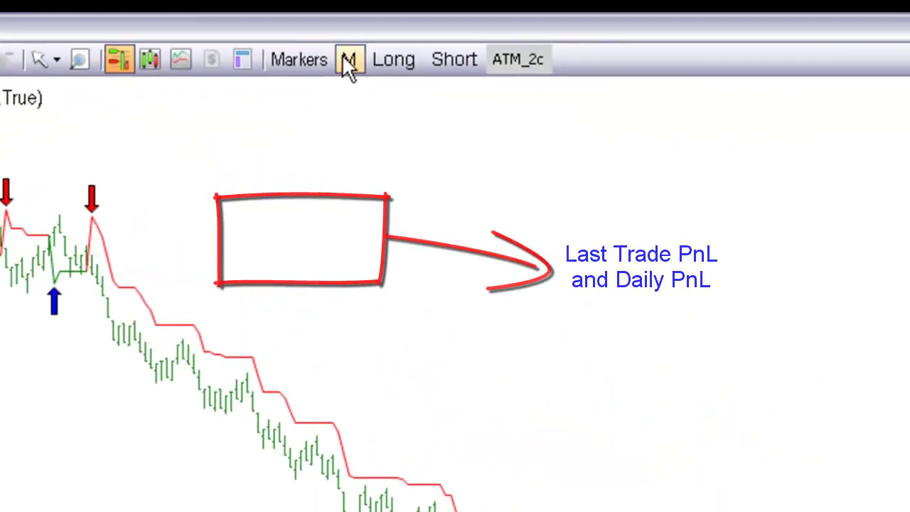
Step: Switch PMS_Markers to mode A and enable both Long and Short signals
click(352, 61)
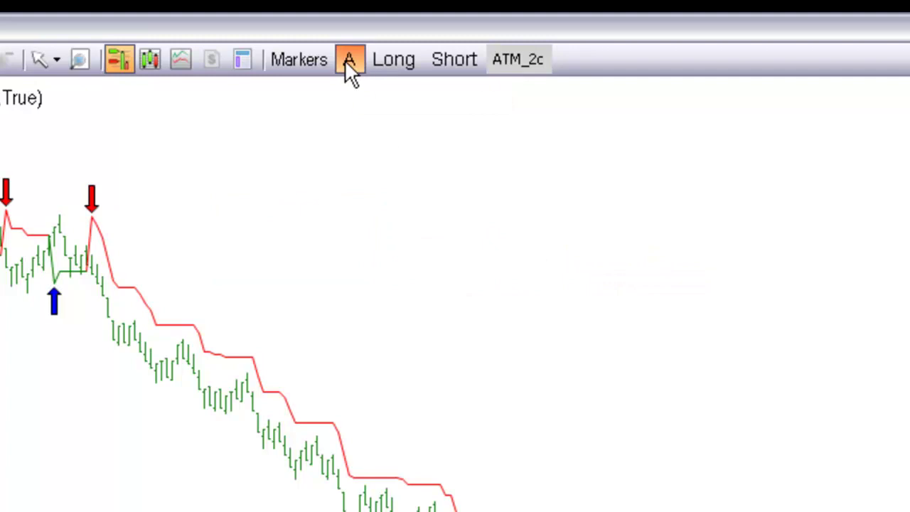
click(346, 60)
click(355, 66)
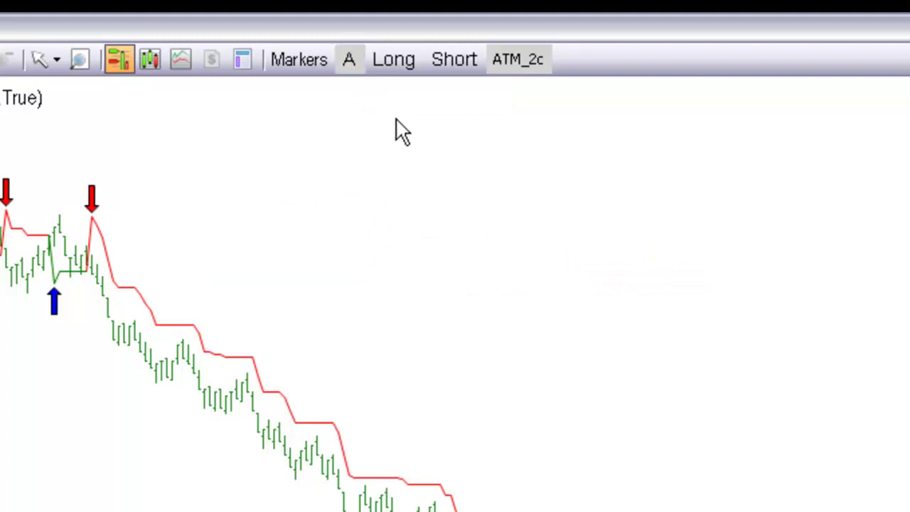
click(387, 62)
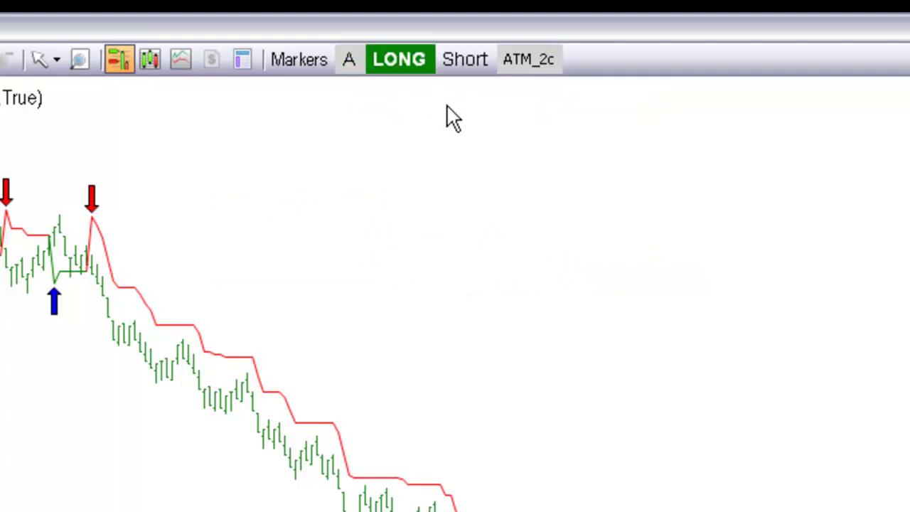
click(456, 64)
Step: Choose the 1c 10 vs 15 ATM strategy in Chart Trader, then hide the panel
click(880, 47)
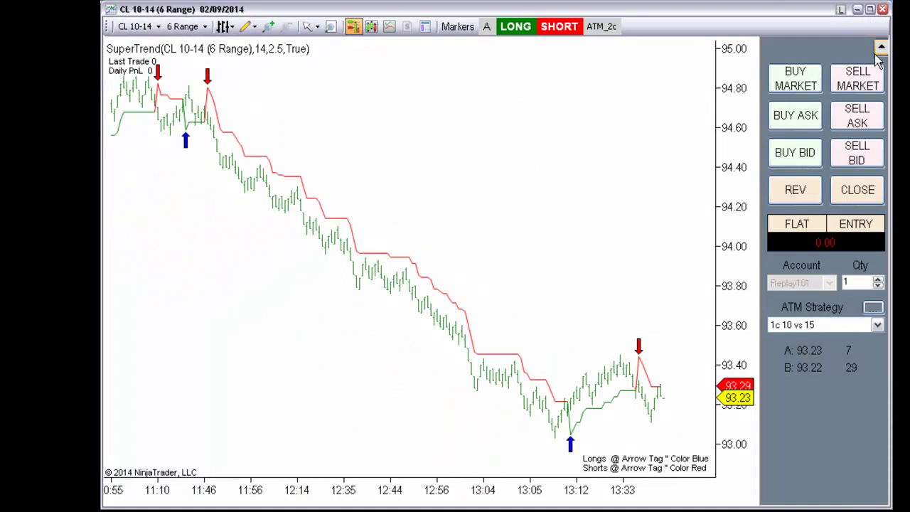
click(822, 327)
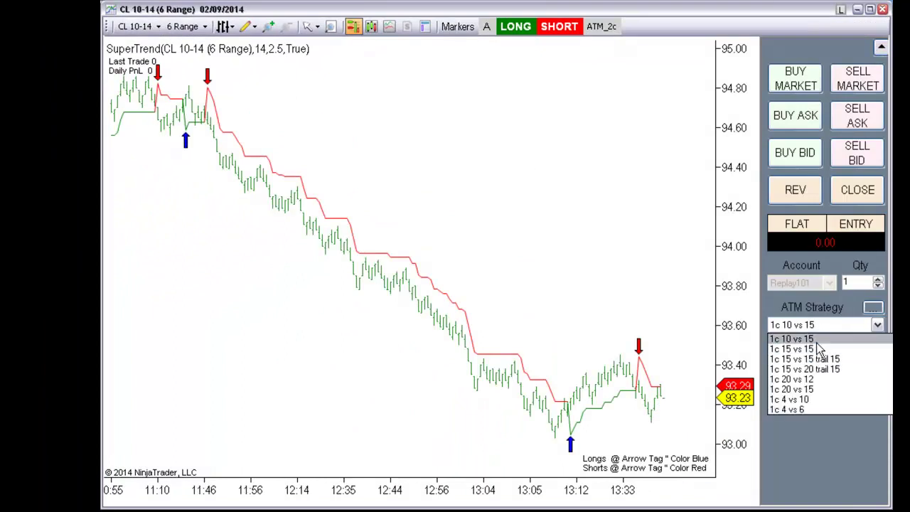
click(818, 339)
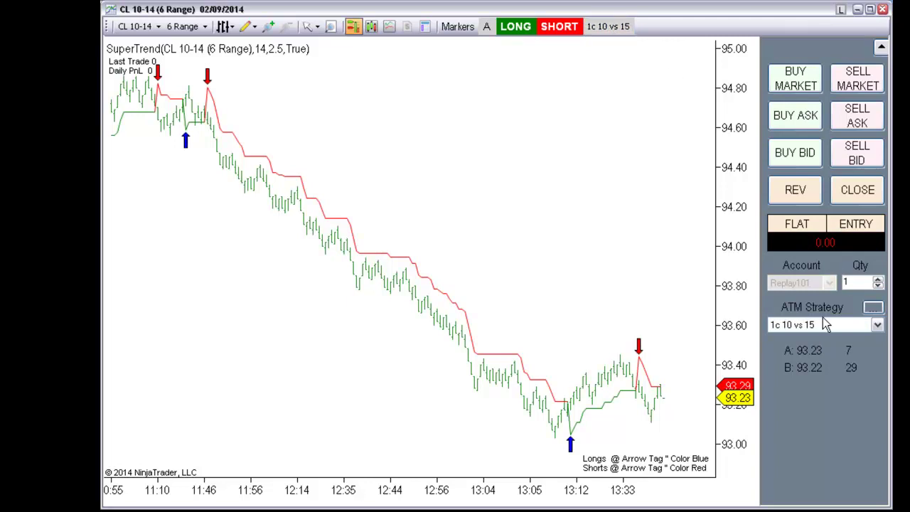
click(881, 48)
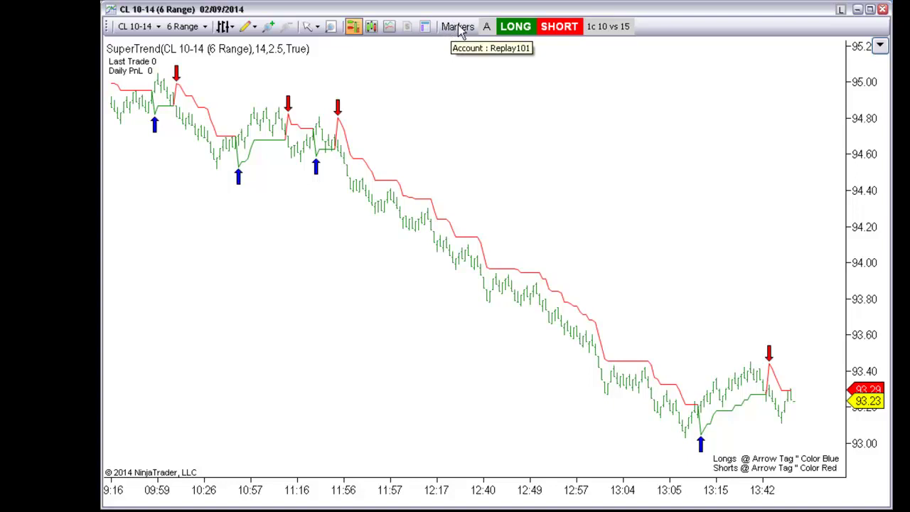
click(880, 45)
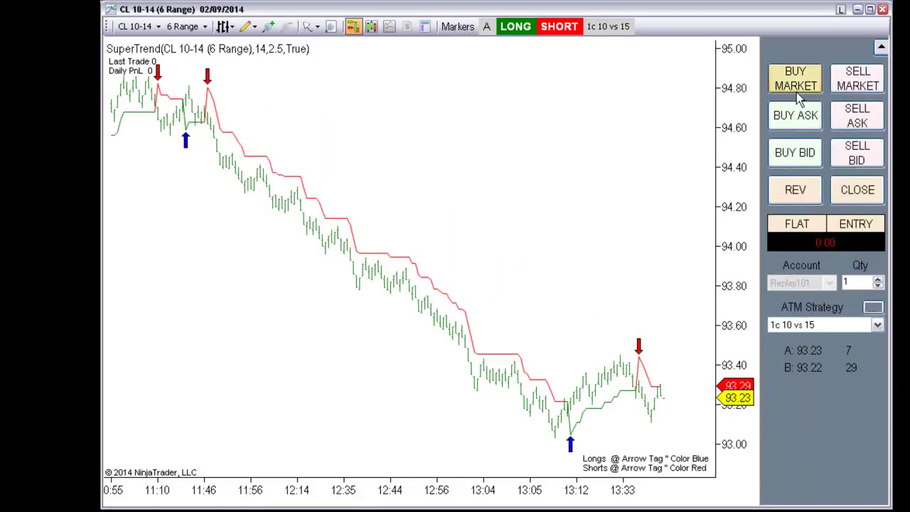
click(880, 47)
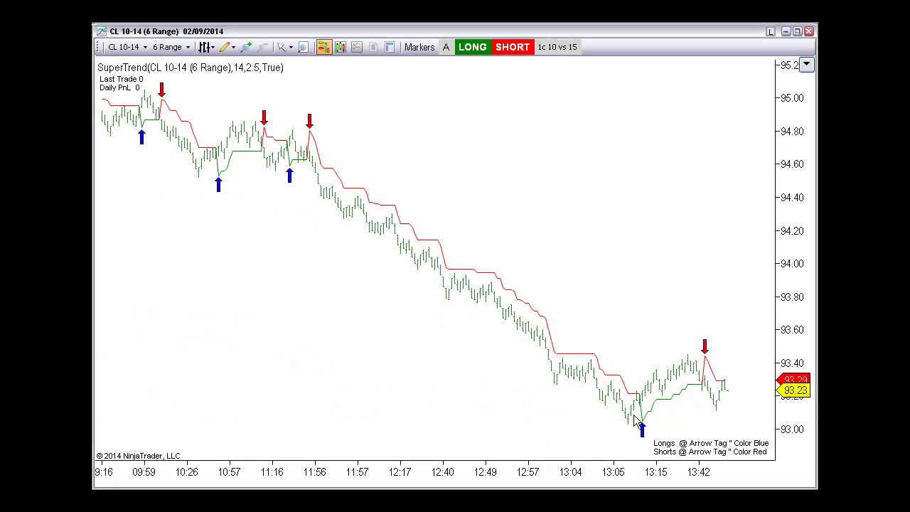
Step: Zoom in on the 13:01-13:59 bars and show the data box for the bar near 13:06
drag(641, 472, 138, 481)
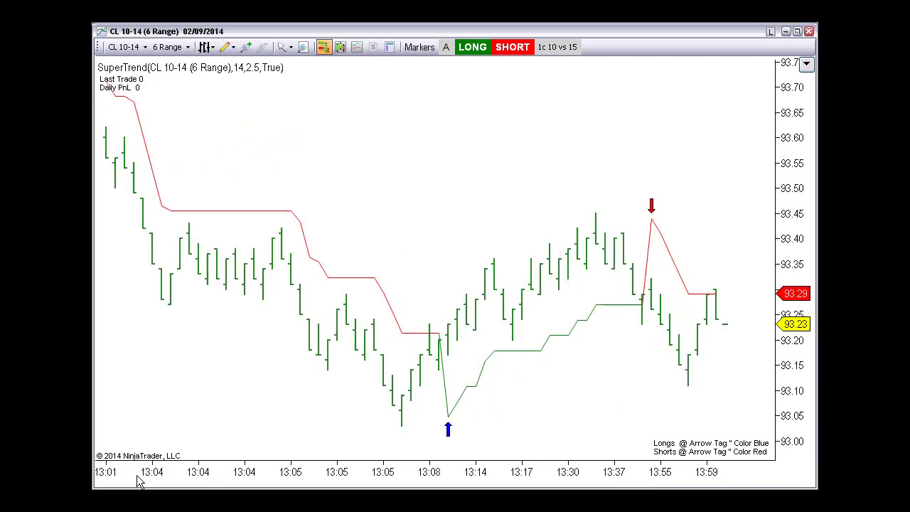
middle_click(414, 405)
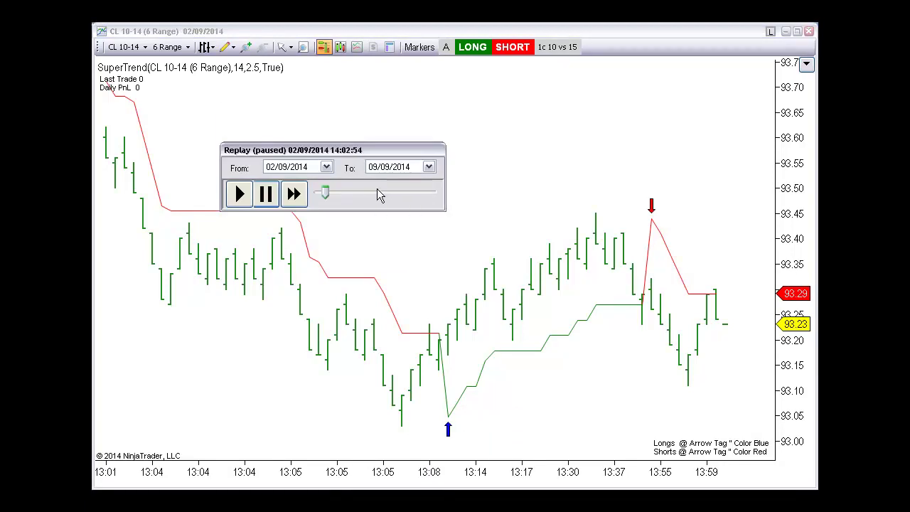
Step: Rewind the replay to 13:05, park the controller at the lower left, and resume at 1x
right_click(379, 192)
click(401, 208)
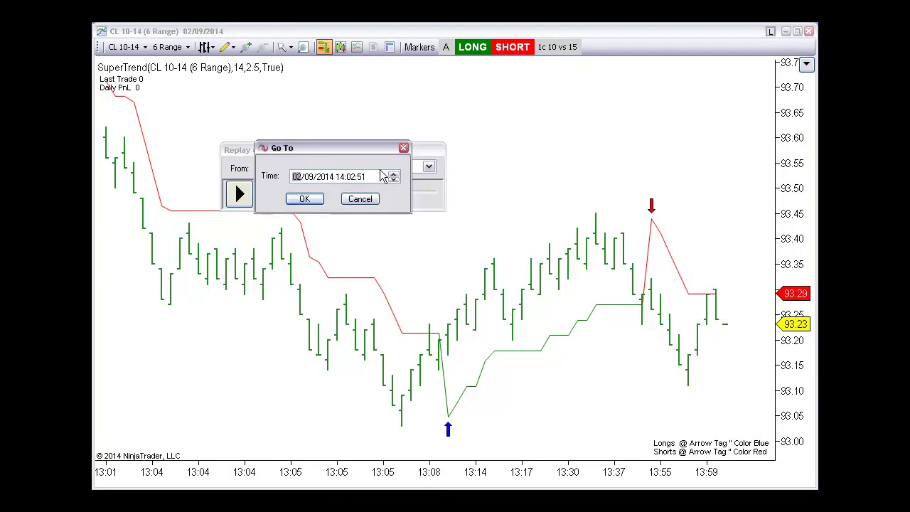
click(340, 178)
text(135)
click(304, 200)
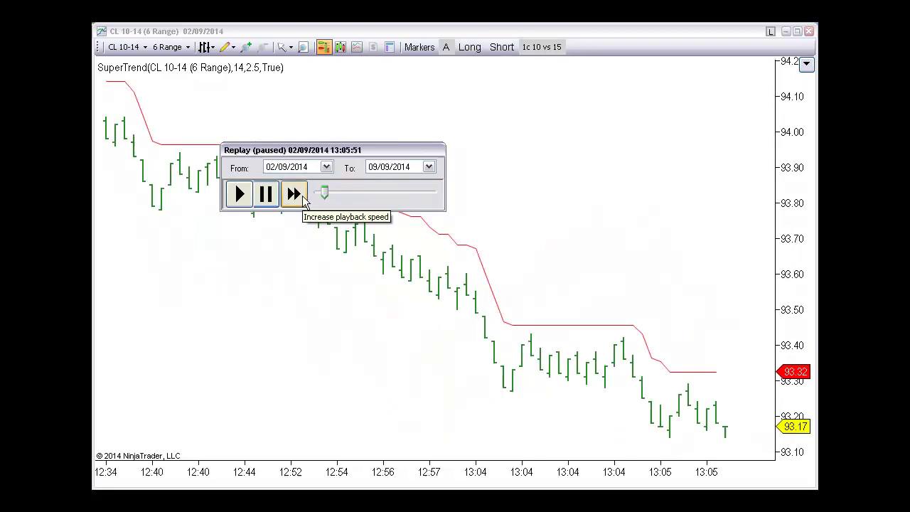
drag(361, 147, 320, 240)
drag(257, 376, 246, 371)
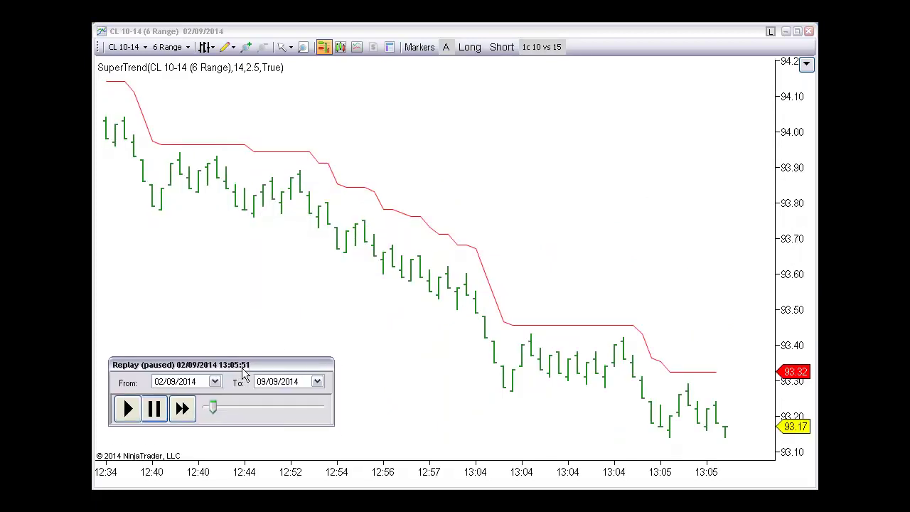
click(127, 408)
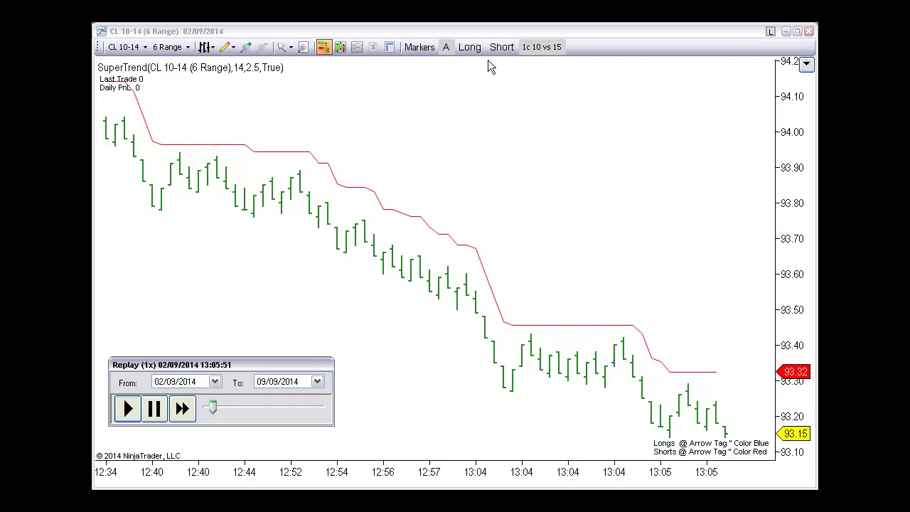
Step: Enable long and short signal trading and raise the replay speed to 20x
click(465, 47)
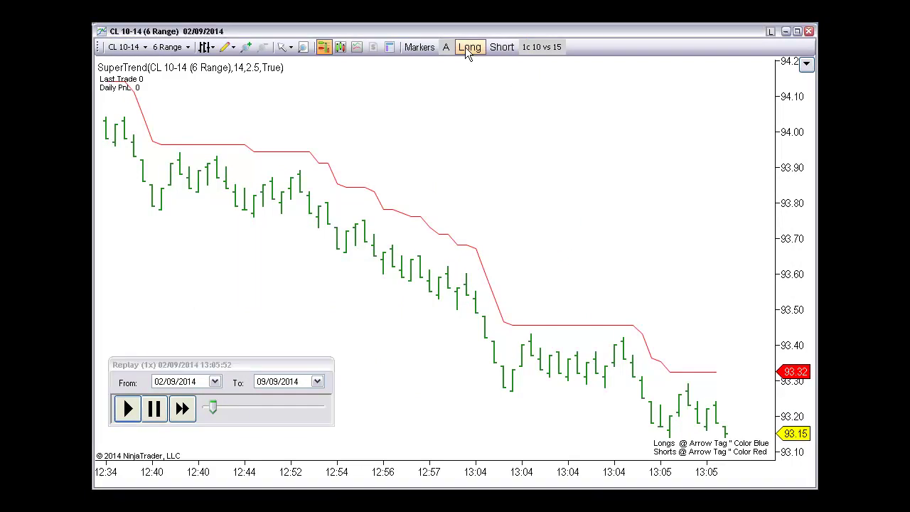
click(513, 50)
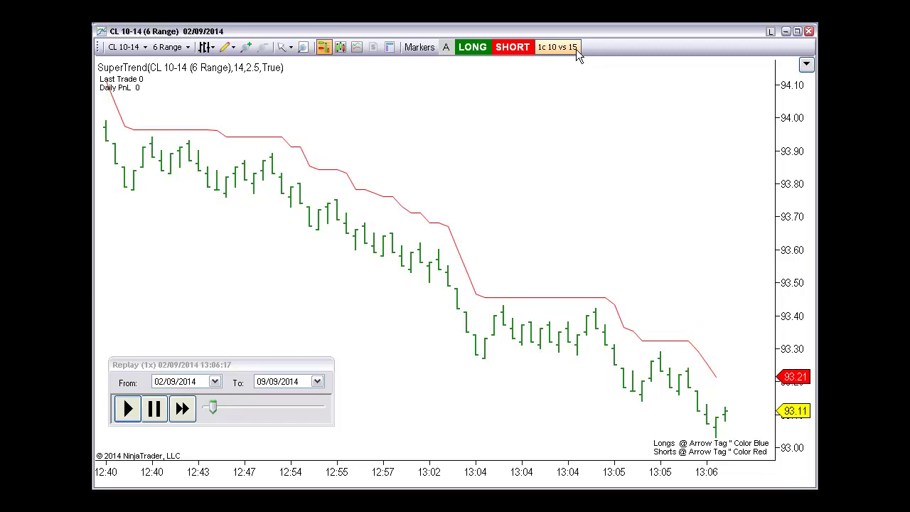
click(181, 411)
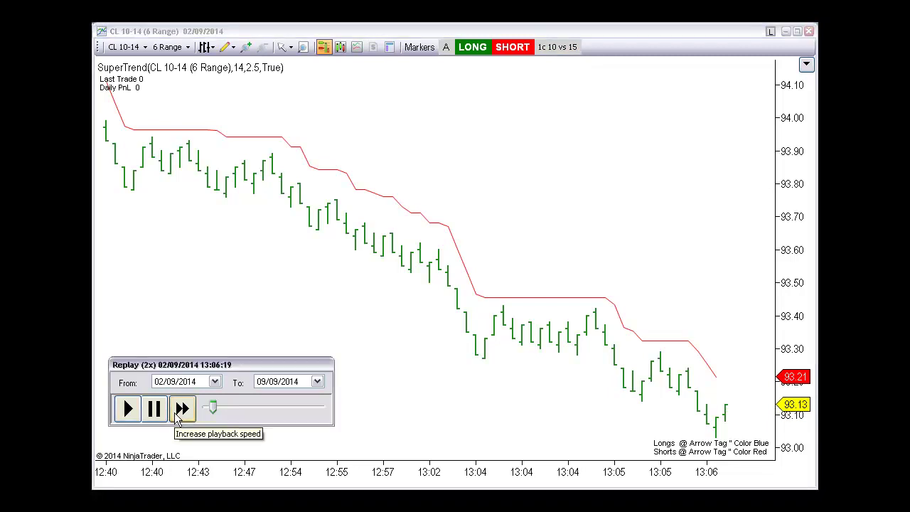
click(180, 411)
click(179, 413)
click(180, 411)
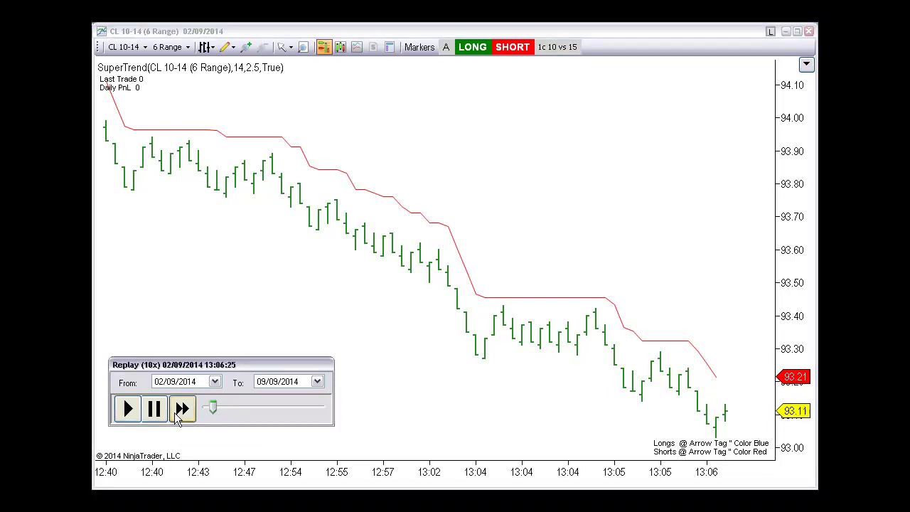
click(180, 411)
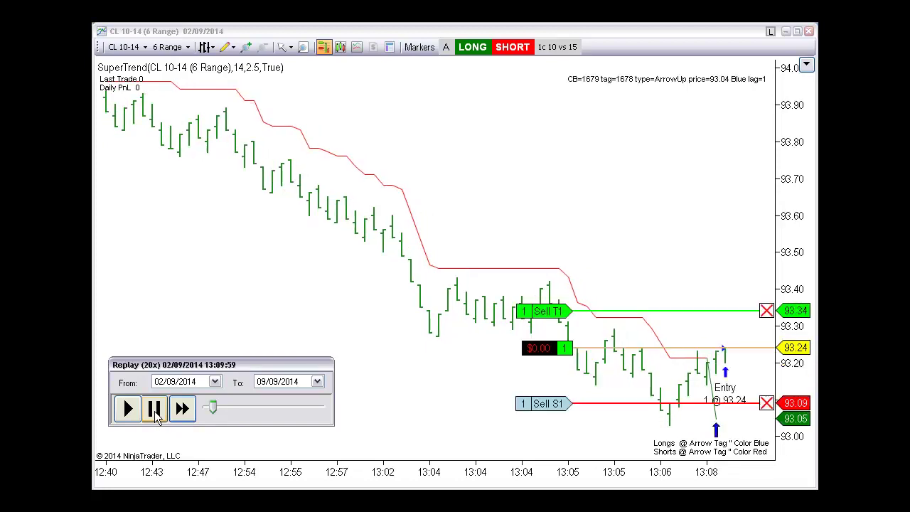
Step: Pause the replay at 13:10:12, just after the 93.24 long entry
click(157, 416)
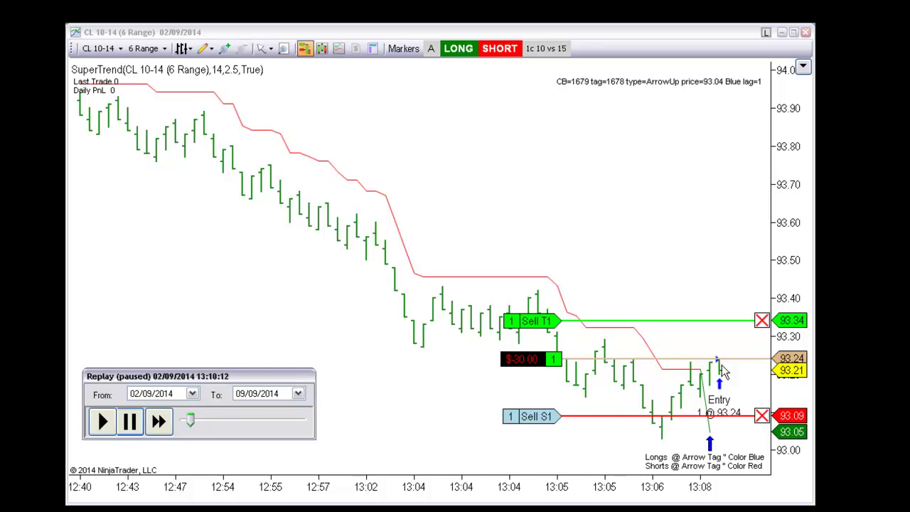
Step: Resume the replay at 3x, view the ATM strategy list without changing it, and hide Chart Trader
click(156, 422)
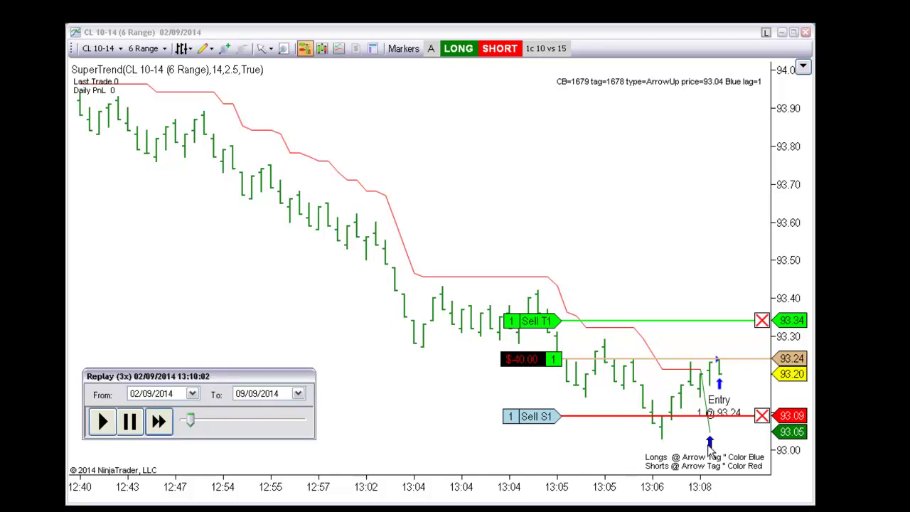
click(803, 67)
click(800, 330)
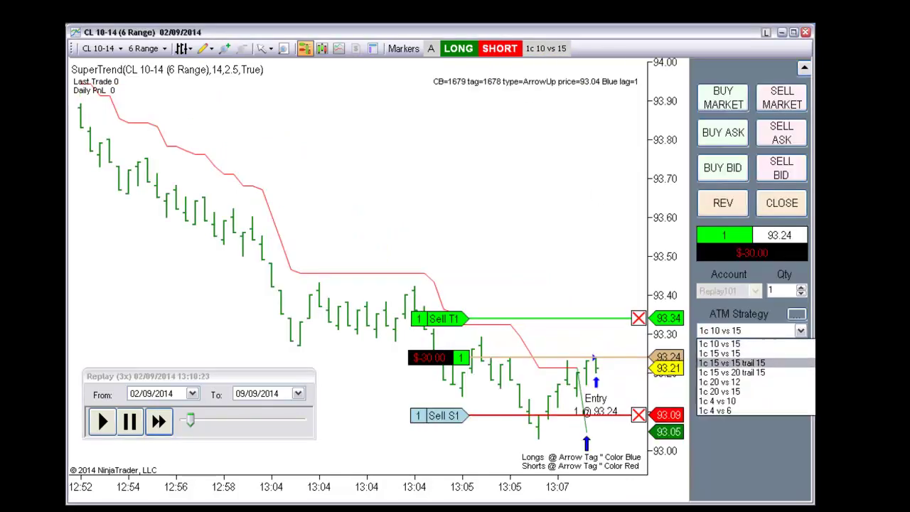
scroll(721, 346, up, 3)
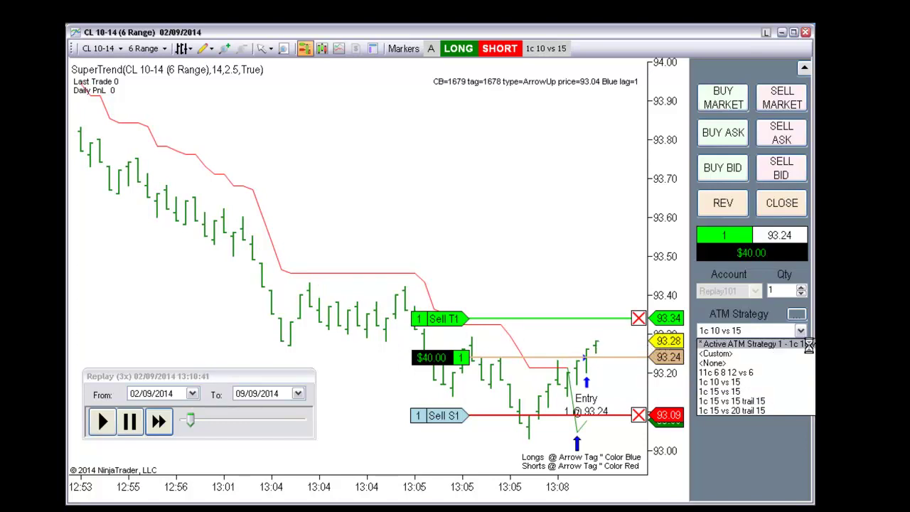
click(803, 70)
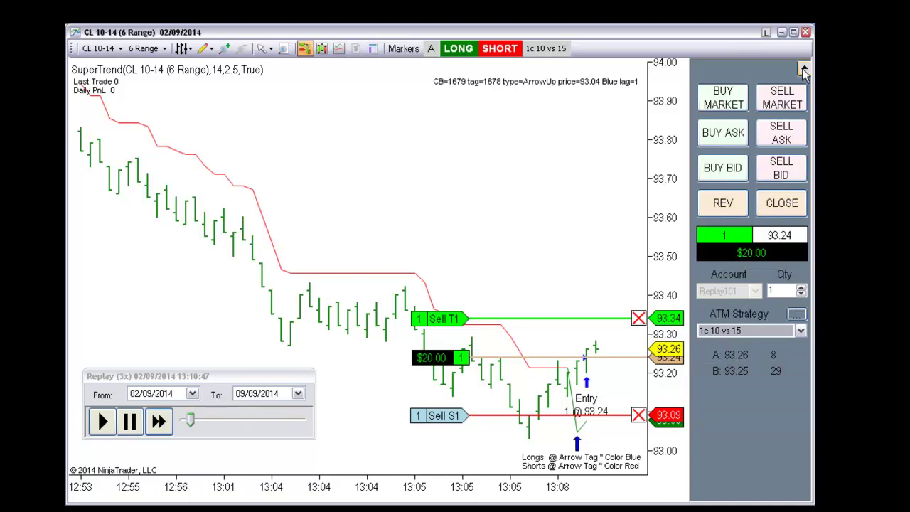
click(804, 69)
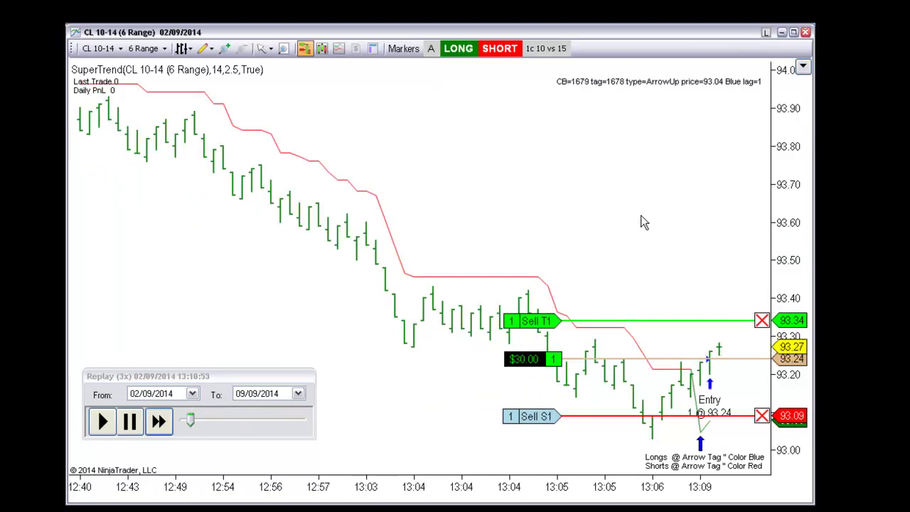
Step: Switch to automatic mode, arm the next long signal, and raise the replay speed to 50x
click(432, 51)
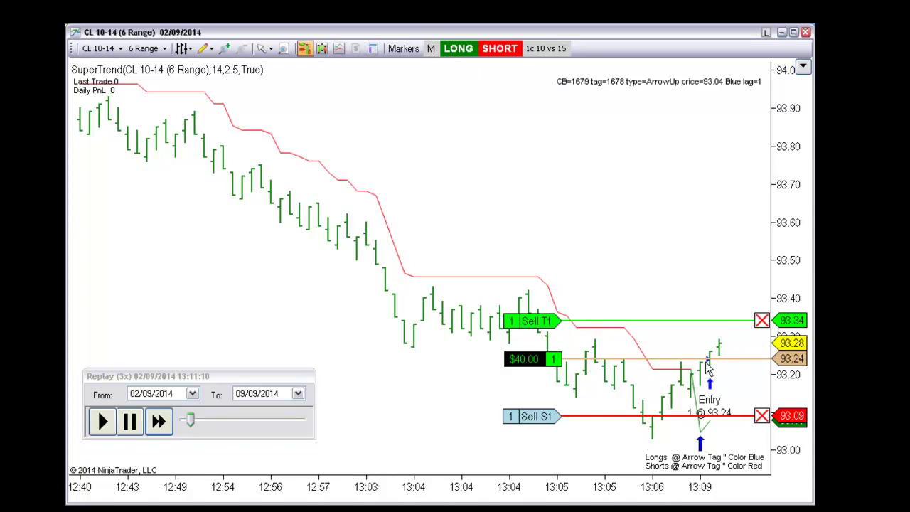
click(458, 48)
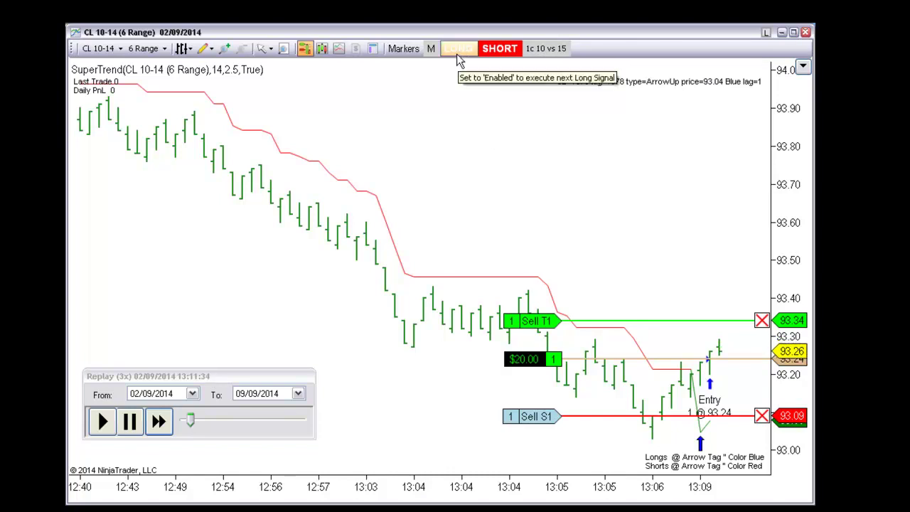
click(158, 422)
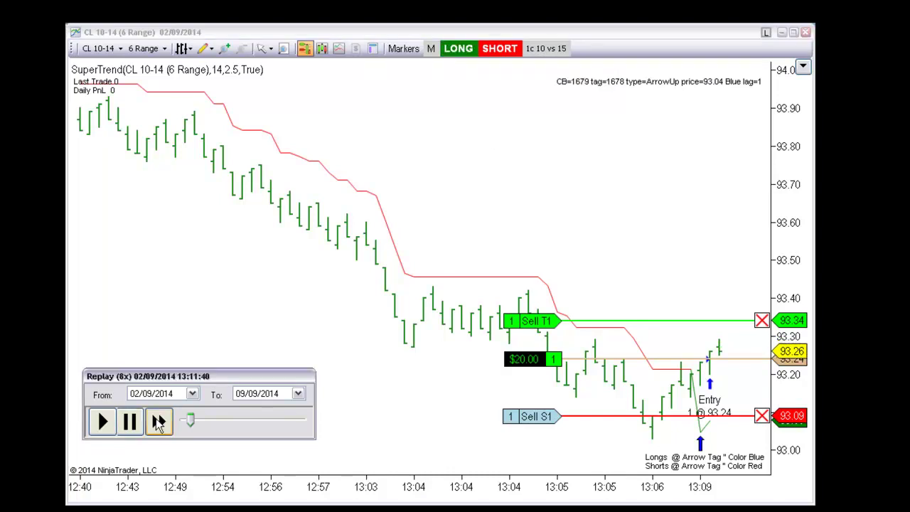
click(158, 422)
click(158, 422)
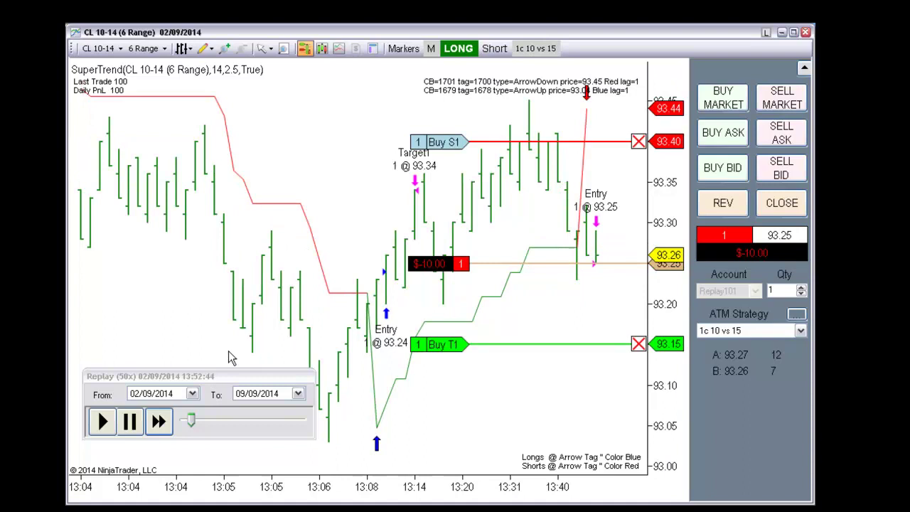
Step: Pause, replay at 30x until the 93.25 short reaches its 93.15 target, then pause again
click(127, 426)
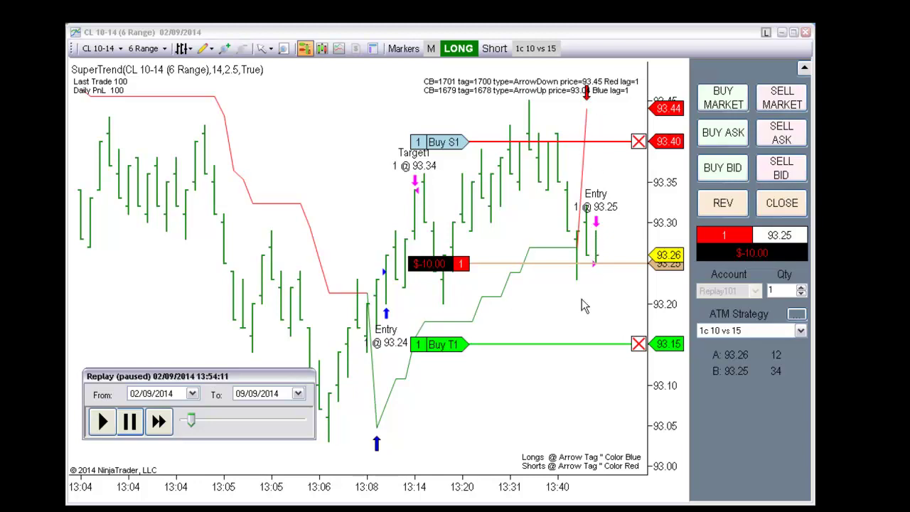
click(163, 421)
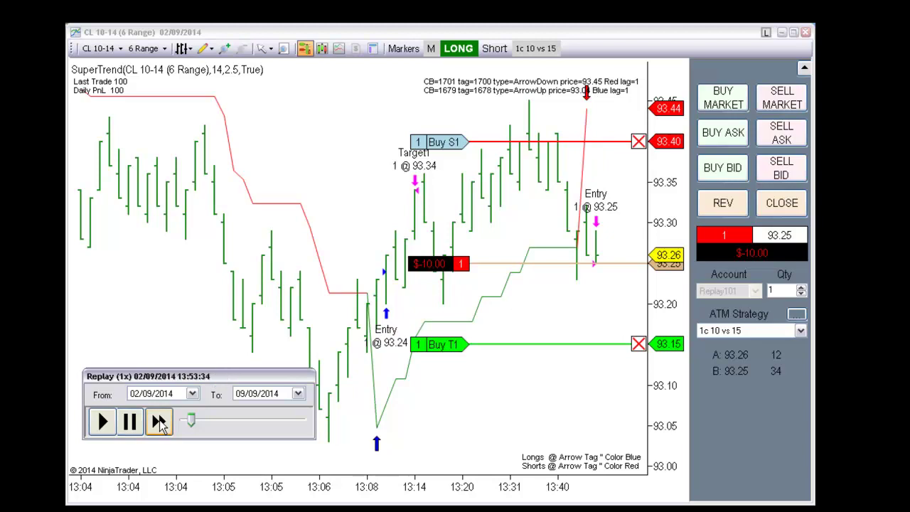
click(159, 422)
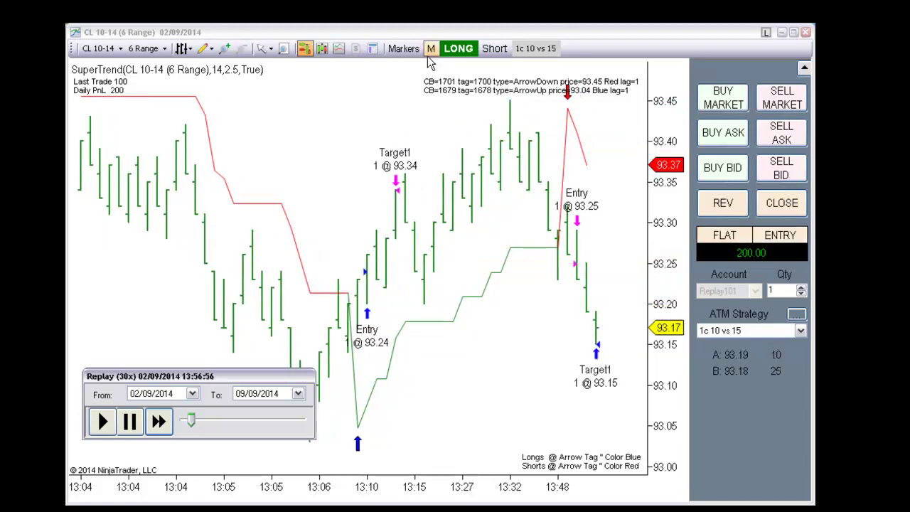
click(129, 423)
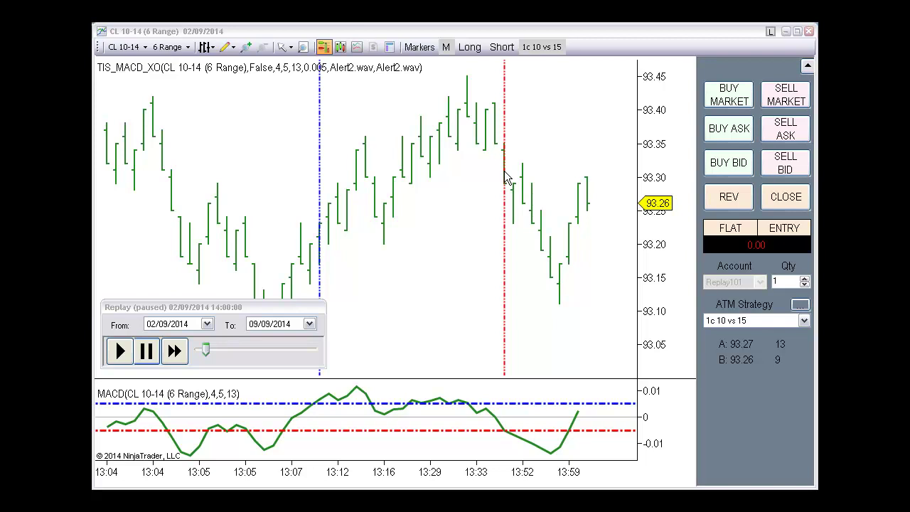
double_click(320, 143)
click(577, 84)
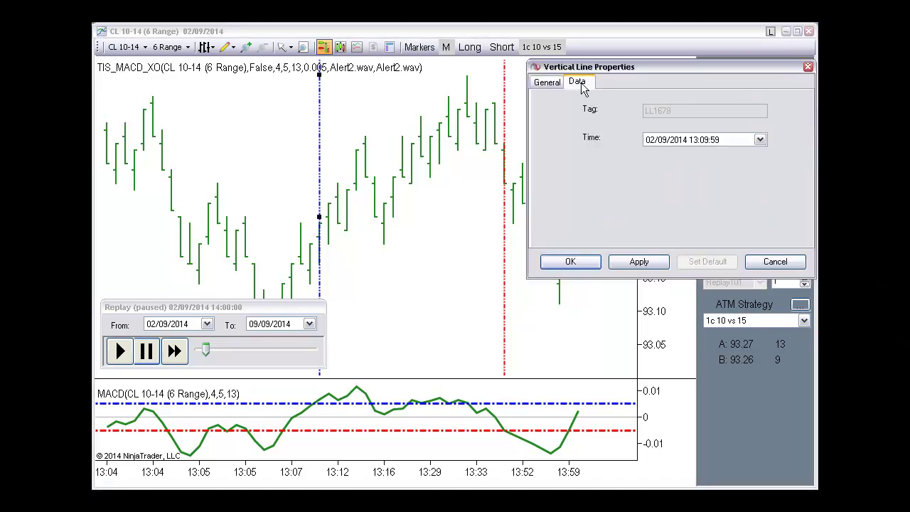
drag(661, 76, 570, 169)
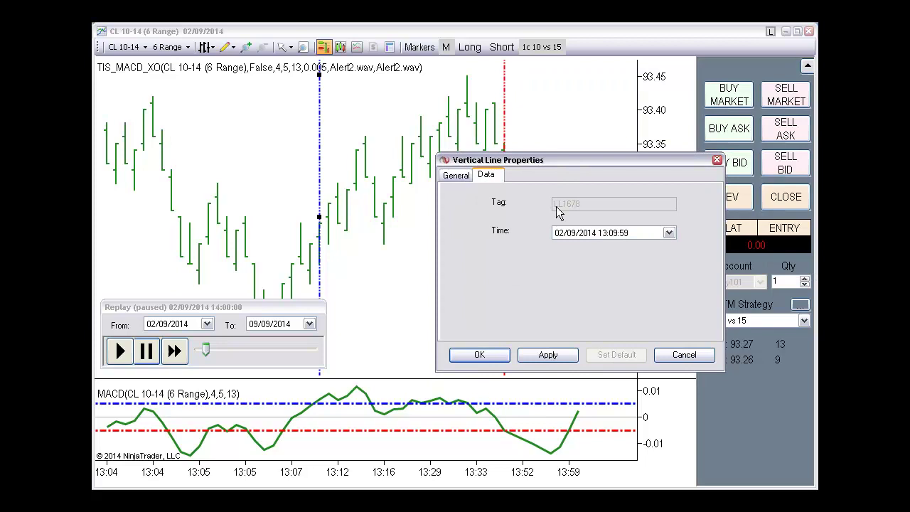
click(462, 176)
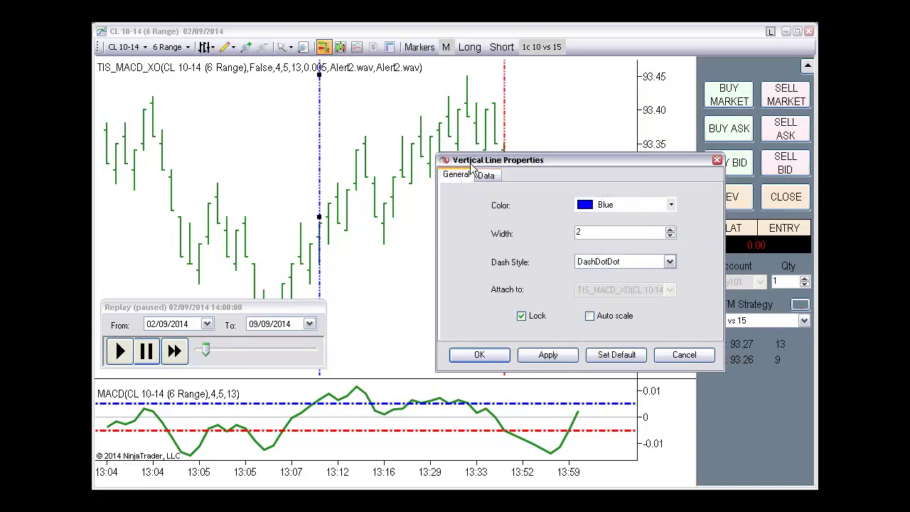
click(486, 176)
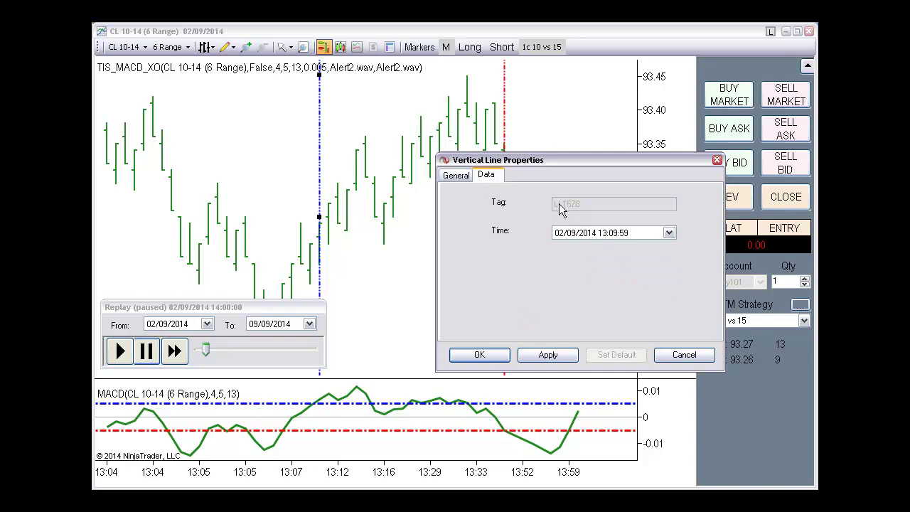
click(682, 354)
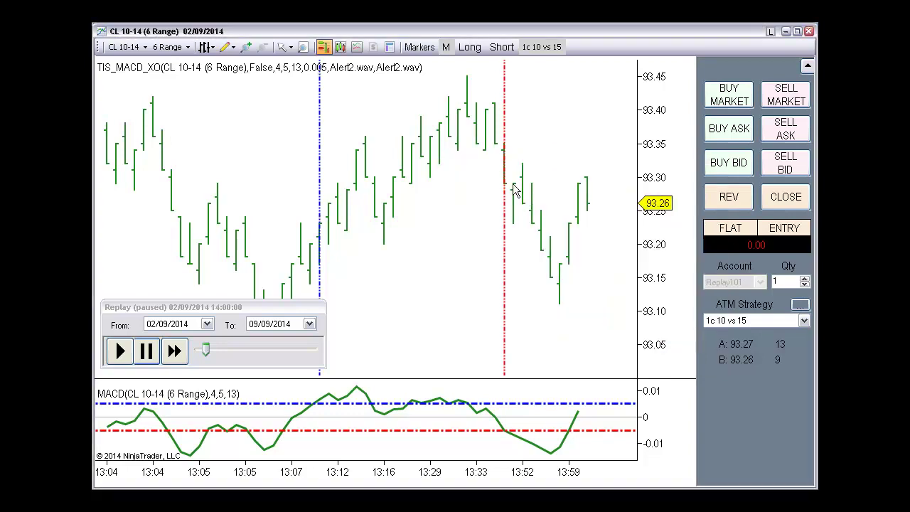
double_click(504, 261)
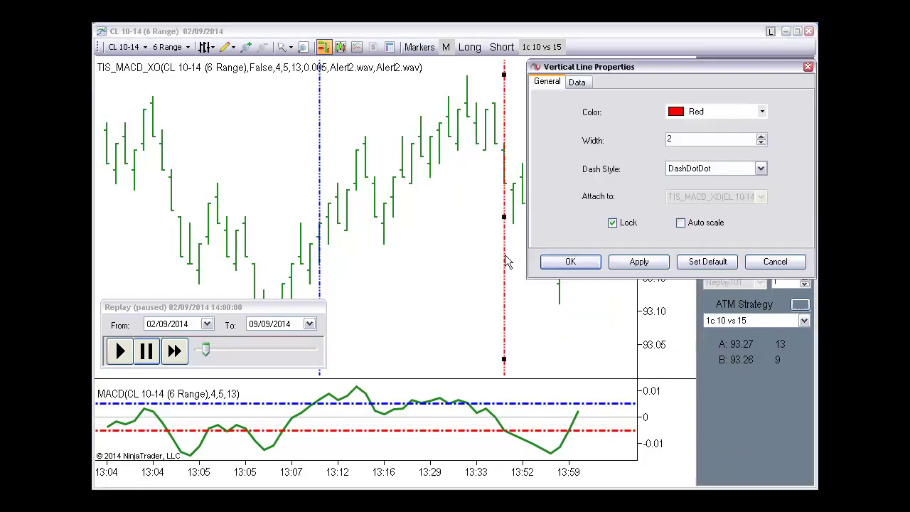
click(577, 84)
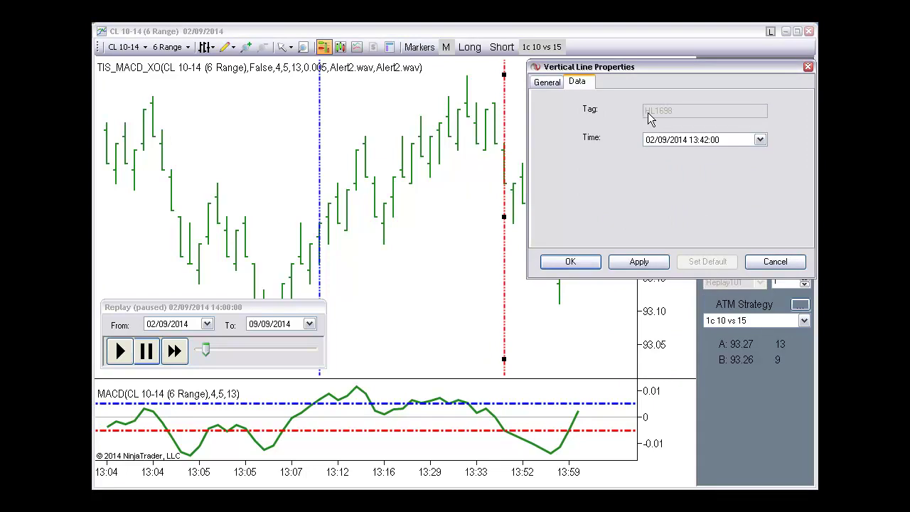
click(549, 81)
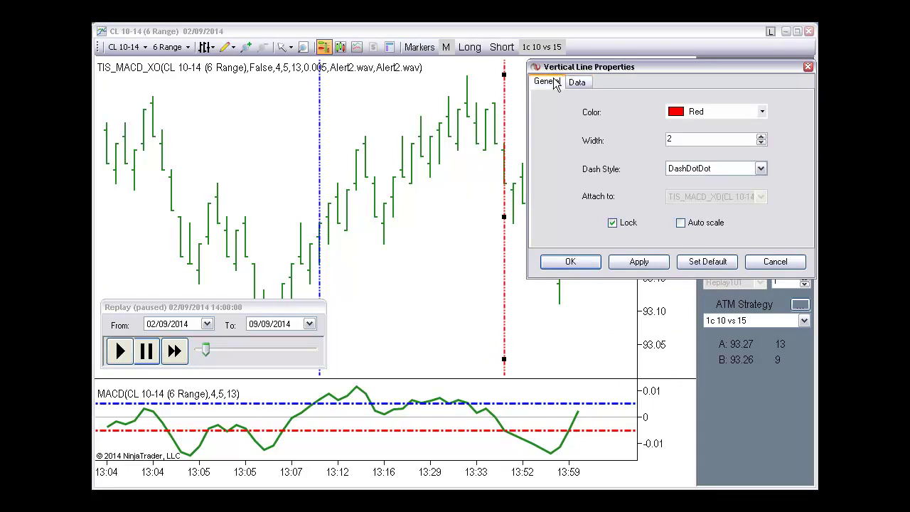
click(775, 262)
Step: Inspect the OHLC values of the 13:37 bar on the chart
right_click(385, 292)
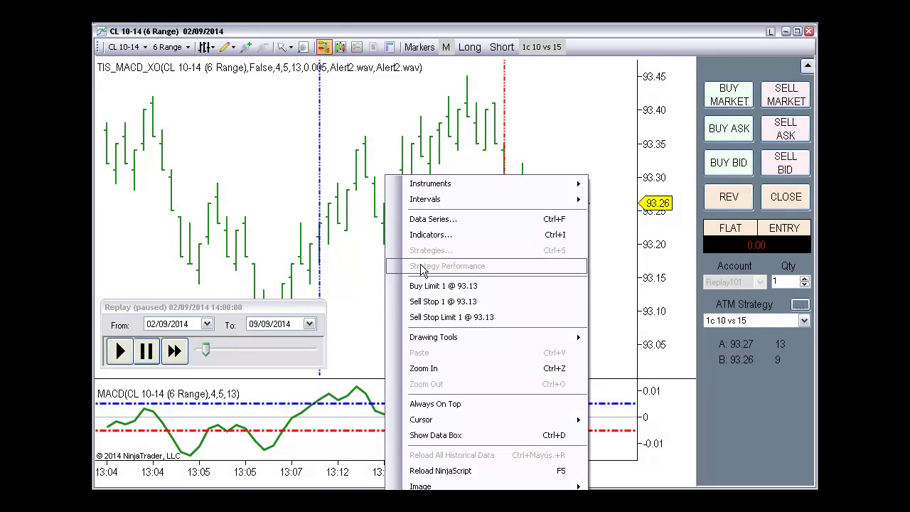
click(361, 268)
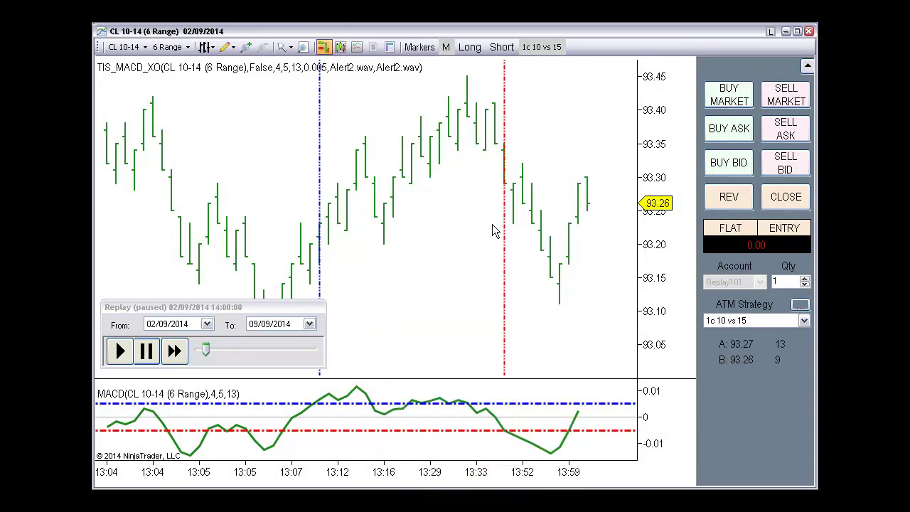
middle_click(483, 223)
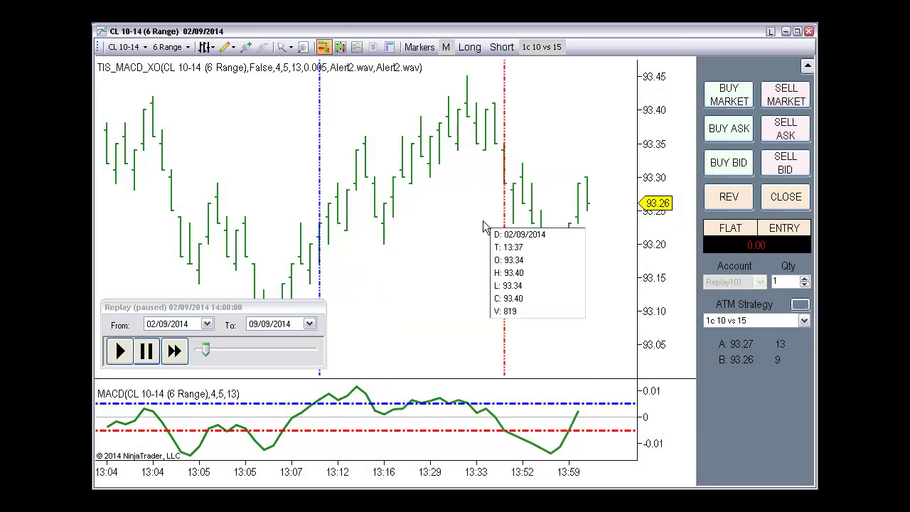
Step: Jump the replay back to 13:37:00 on 02/09/2014
right_click(234, 359)
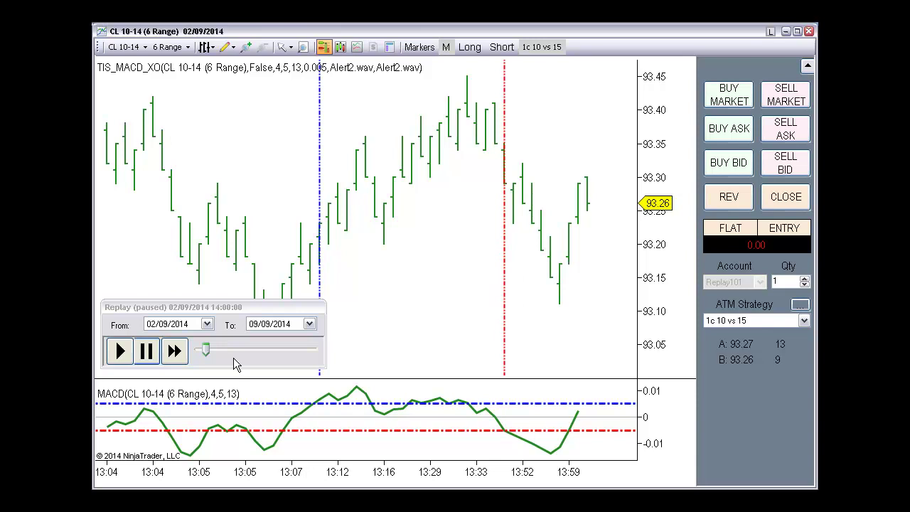
click(255, 380)
click(221, 334)
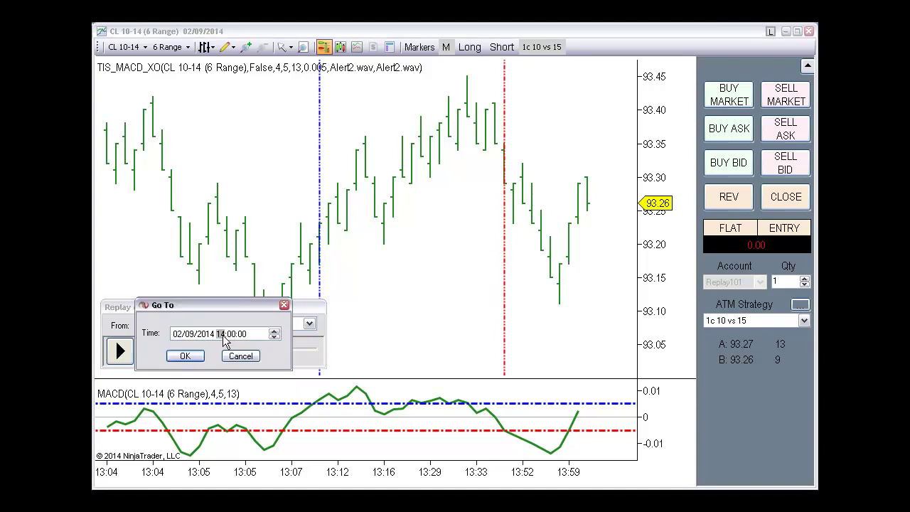
text(1337)
click(184, 355)
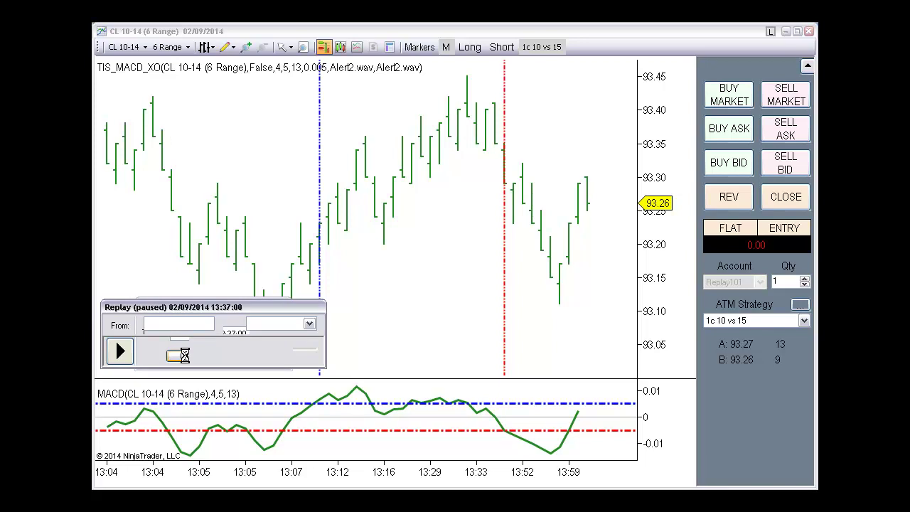
Step: Restart playback from 13:37 and speed the replay up to 50x toward the red vertical line
click(176, 354)
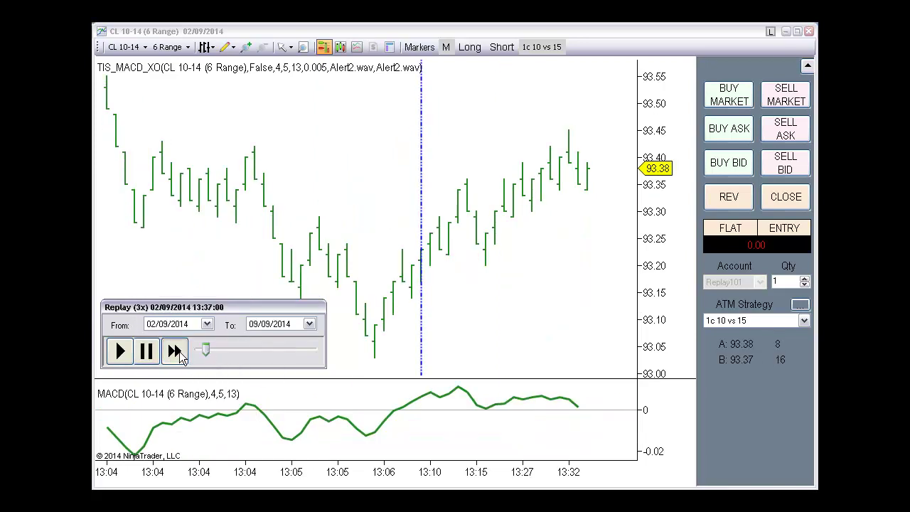
click(176, 353)
click(176, 352)
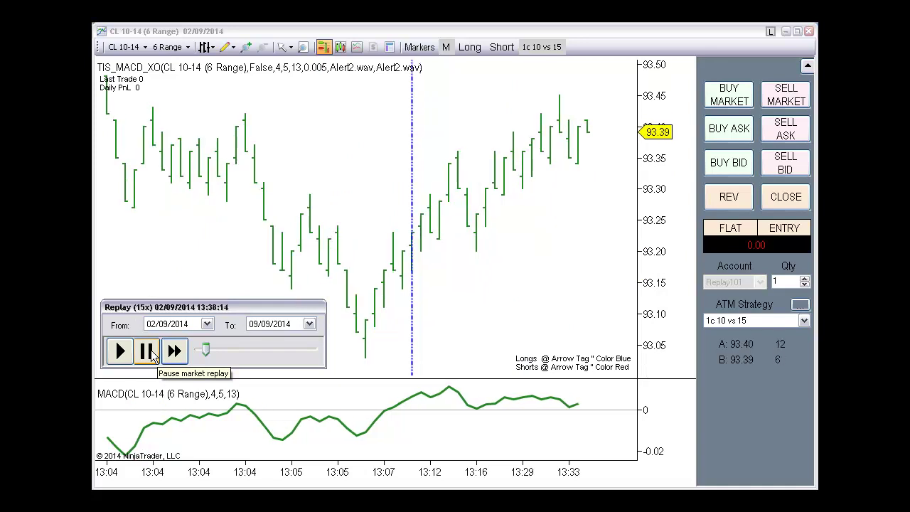
click(161, 355)
click(160, 355)
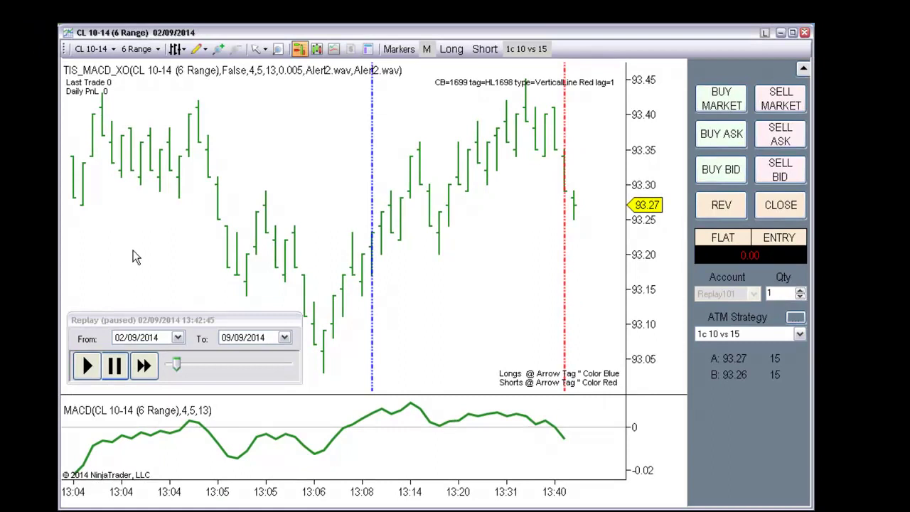
Step: Bring up the PMS_Markers settings in the Indicators dialog and resize the window
right_click(132, 251)
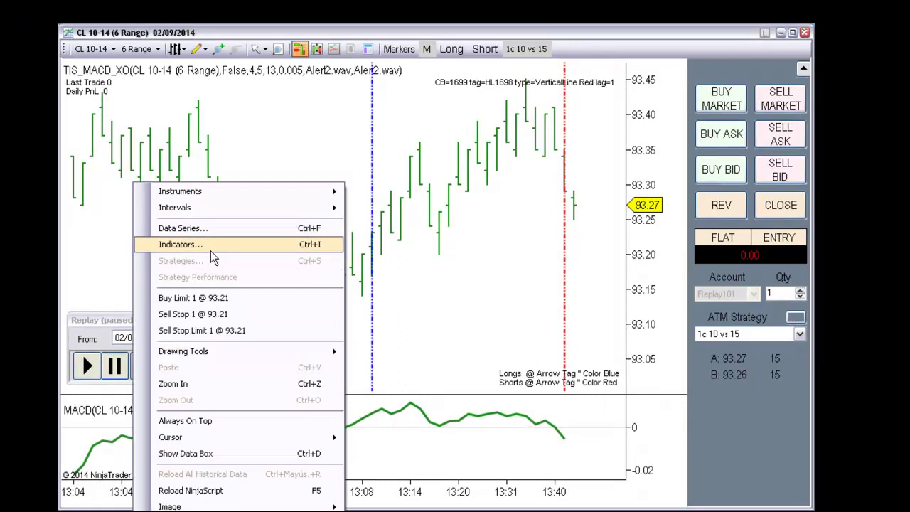
click(300, 244)
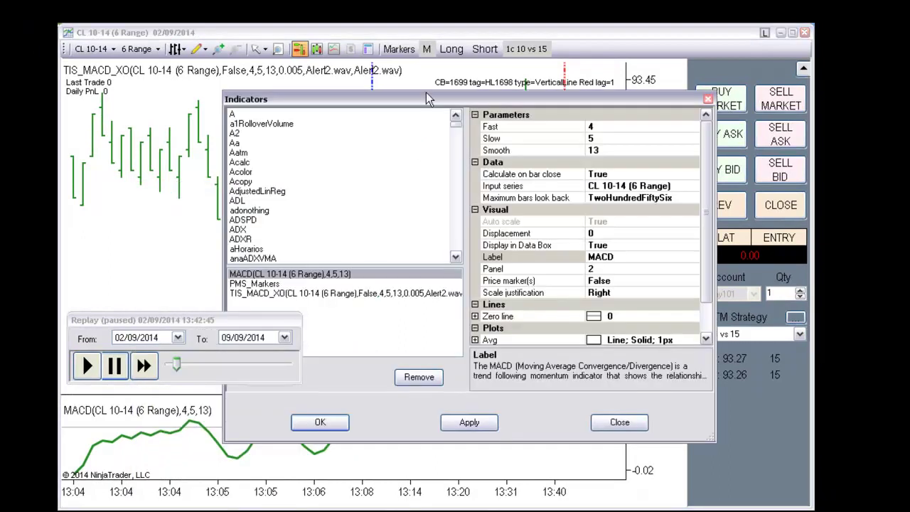
drag(426, 93, 501, 123)
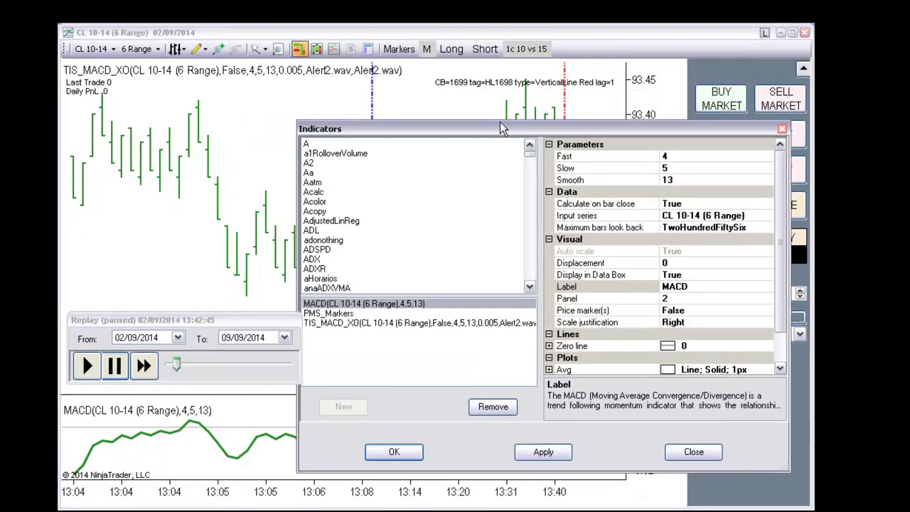
click(321, 314)
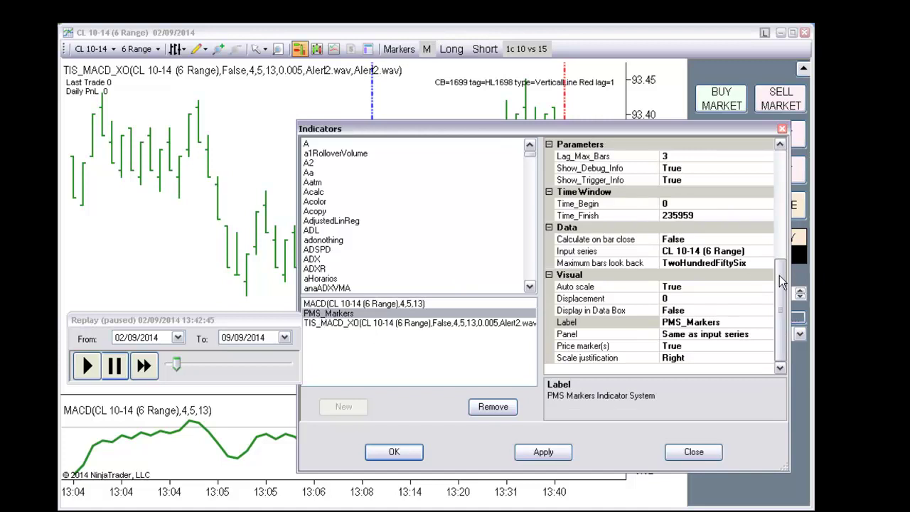
drag(780, 278, 780, 164)
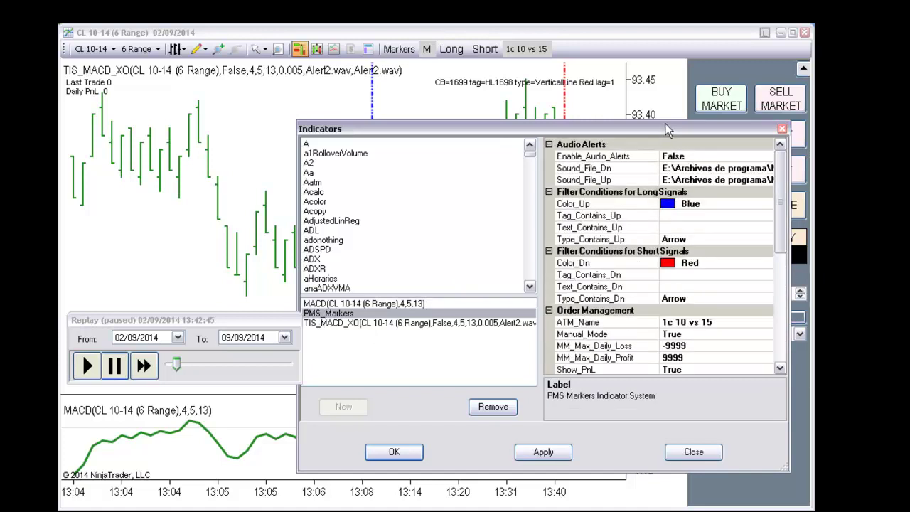
drag(665, 122, 656, 206)
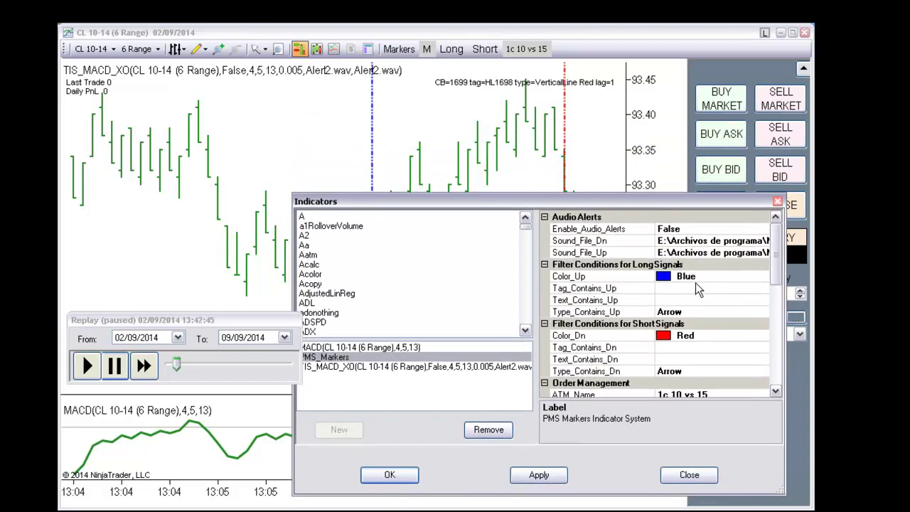
Step: Change Type_Contains_Up and Type_Contains_Dn from Arrow to Vertical
click(688, 311)
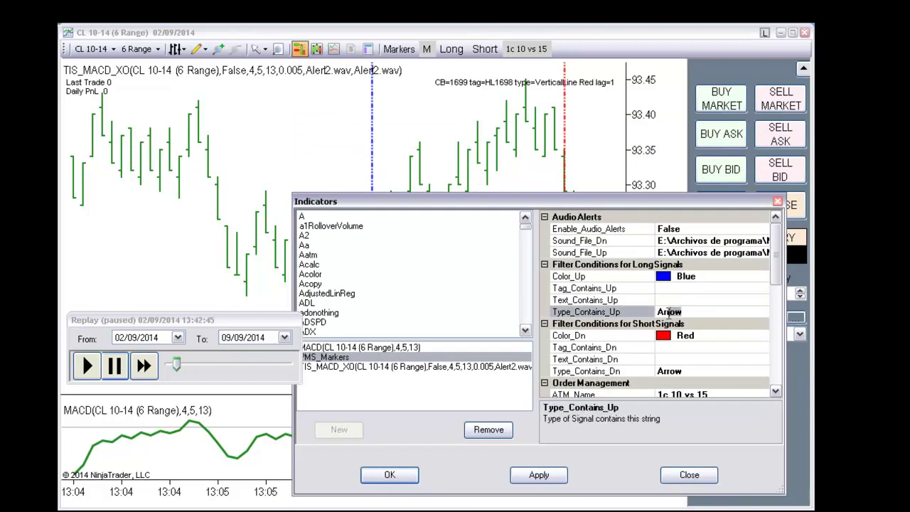
double_click(669, 310)
text(VE)
click(708, 370)
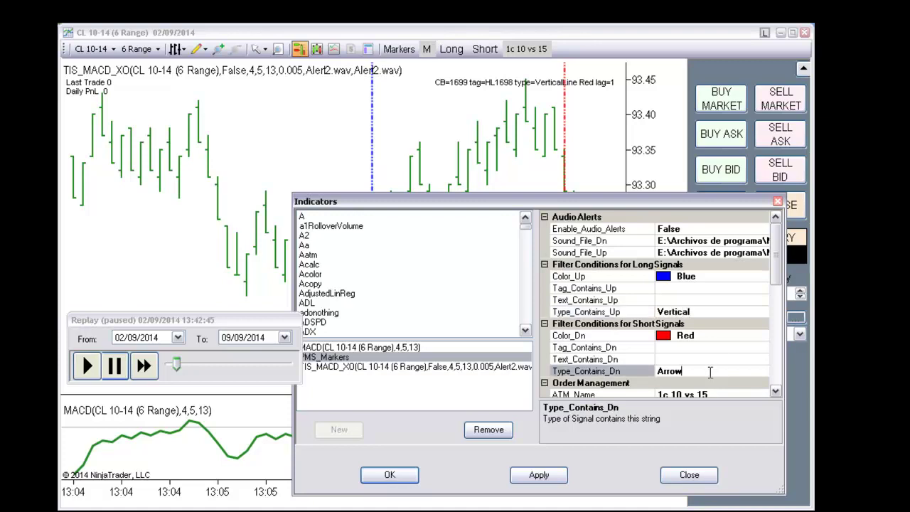
double_click(708, 371)
text(Vertical)
Step: Clear the Tag_Contains_Up filter so both tag filters are empty
click(666, 287)
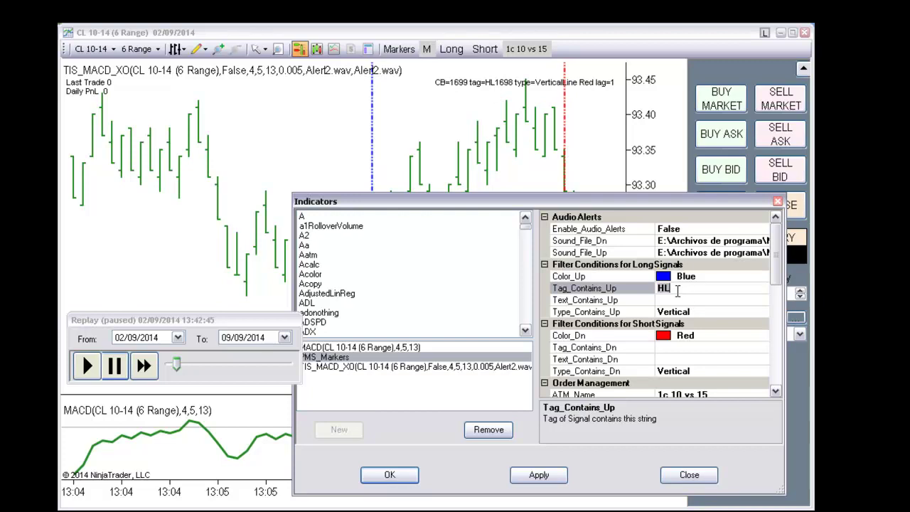
key(BackSpace)
text(H)
click(687, 347)
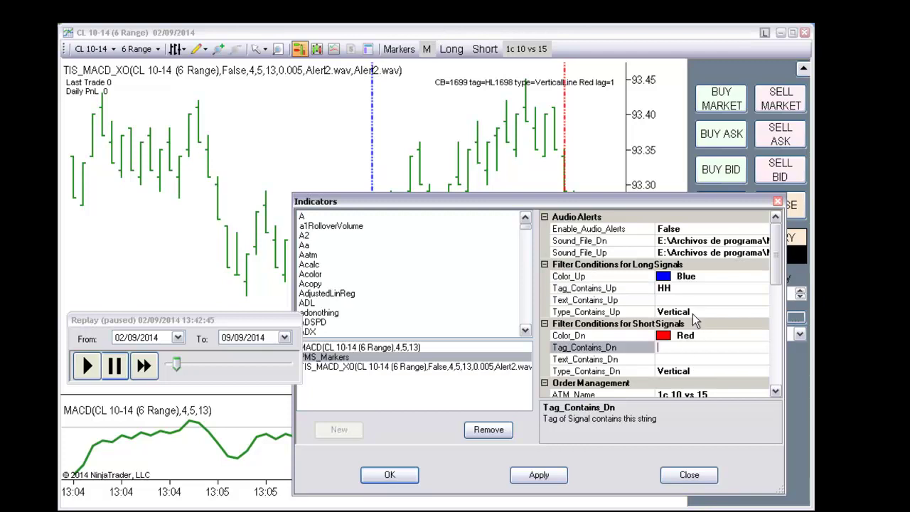
click(693, 288)
key(BackSpace)
key(BackSpace)
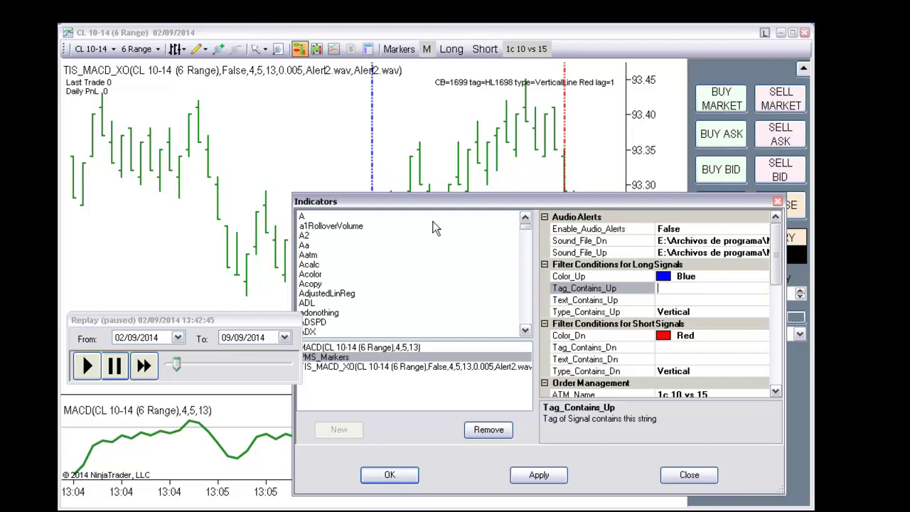
drag(444, 204, 440, 147)
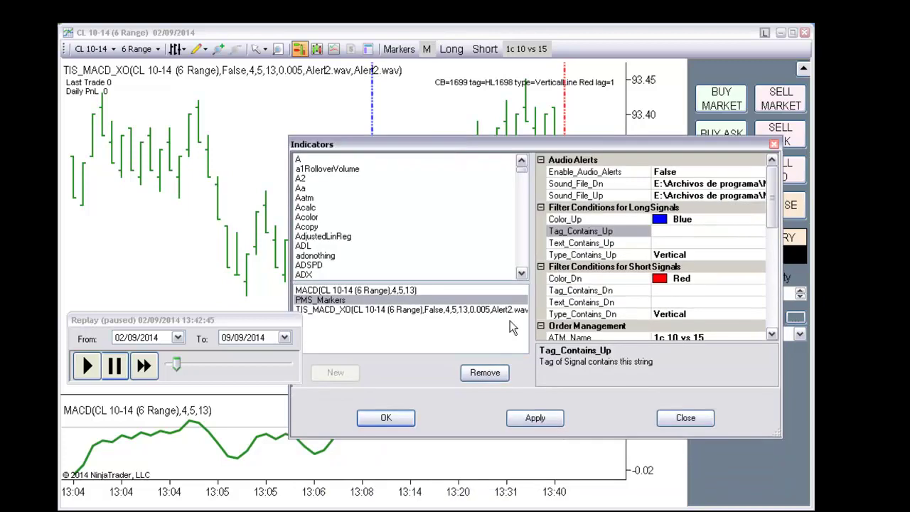
Step: Apply the Vertical filter settings and rewind the replay to 13:05:00 on 02/09/2014
click(376, 414)
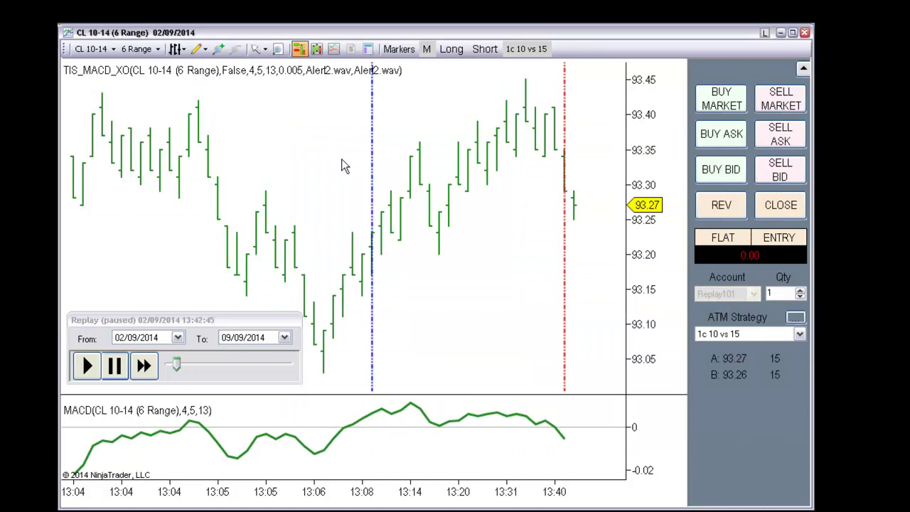
middle_click(341, 165)
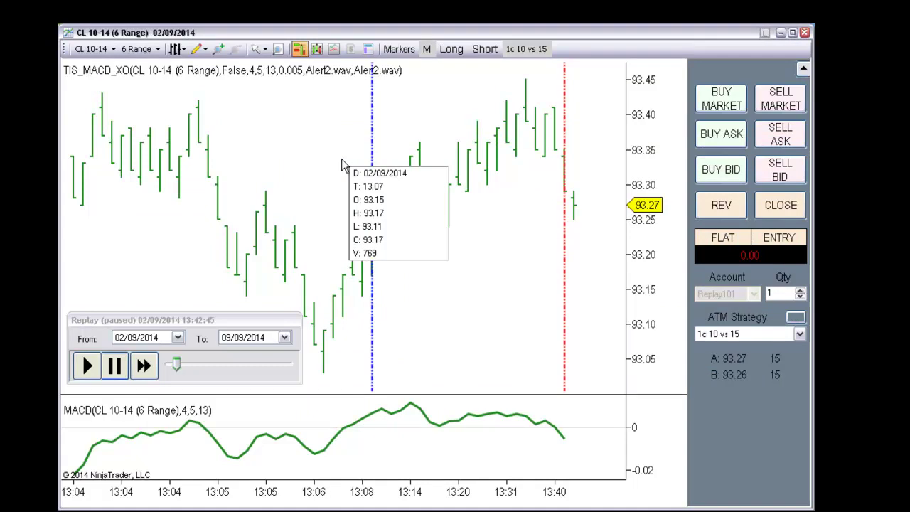
right_click(209, 359)
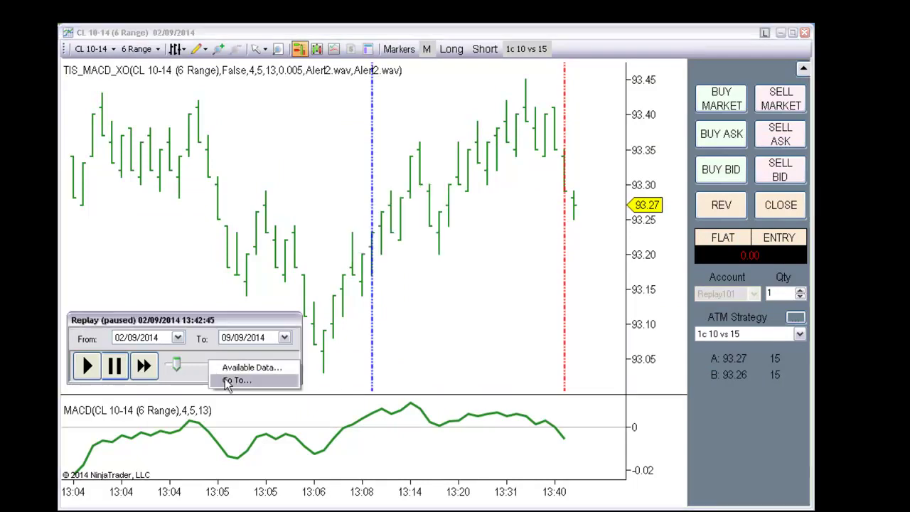
click(229, 380)
click(205, 347)
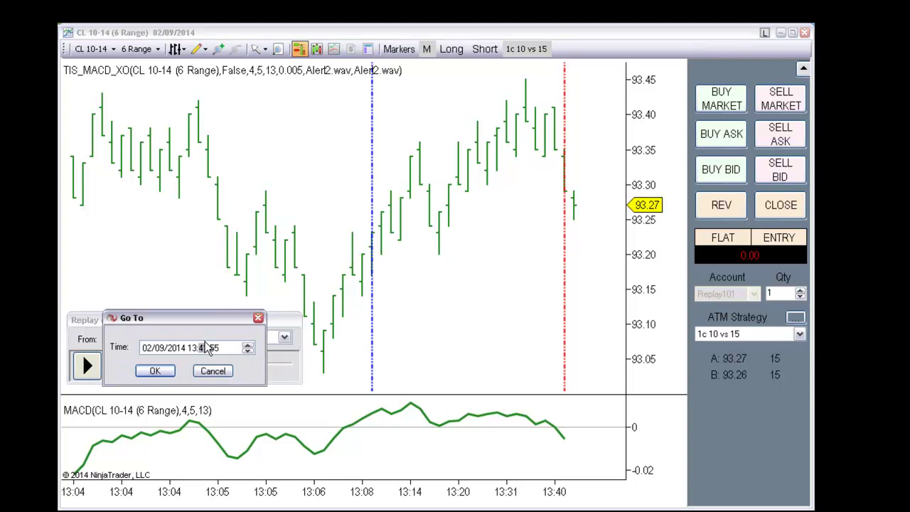
text(050)
click(156, 371)
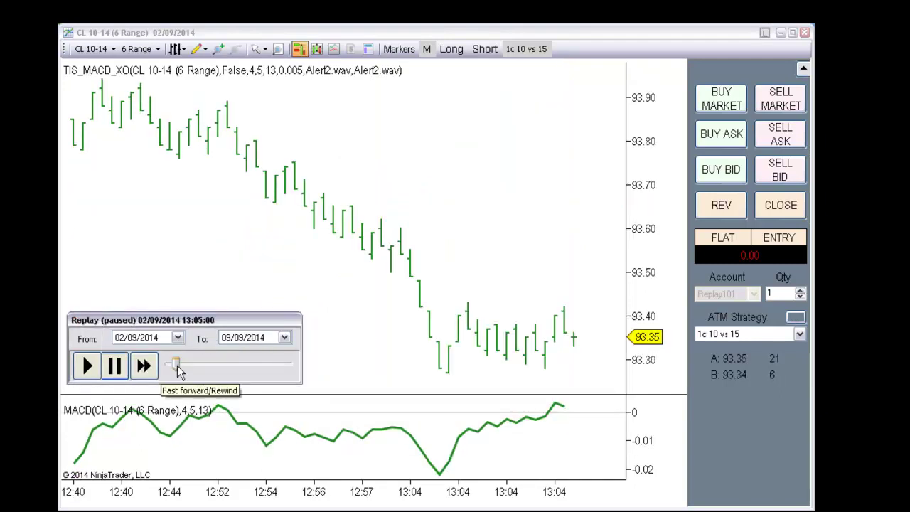
Step: Start playback, enable short and long signal trading, and select the '2c 10 y 20 vs 15' ATM strategy
click(146, 365)
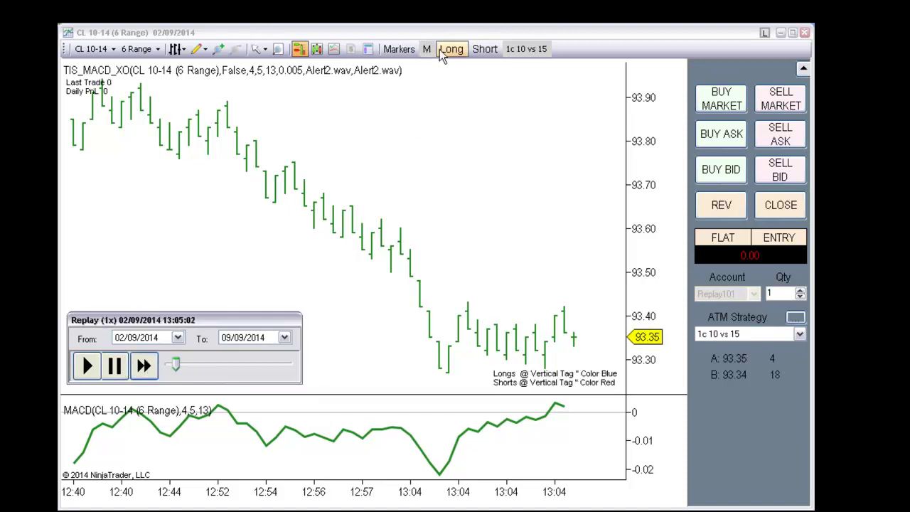
click(485, 49)
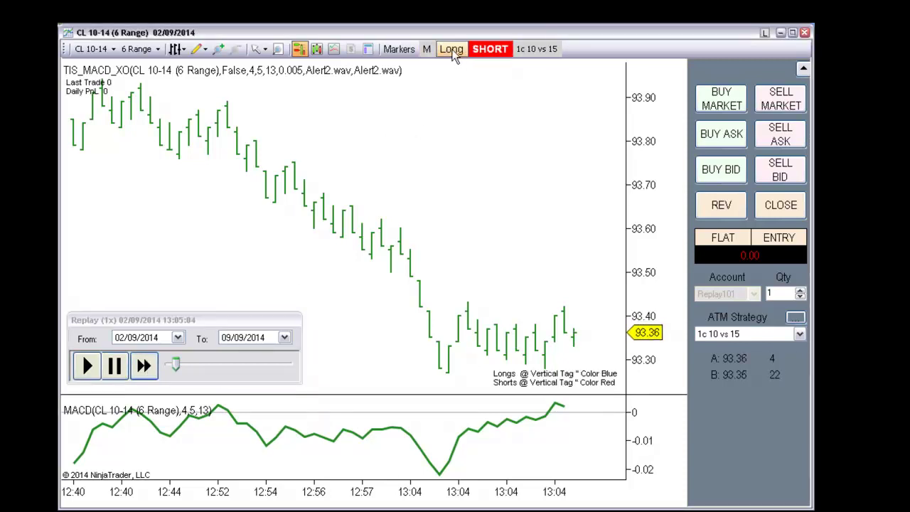
click(452, 48)
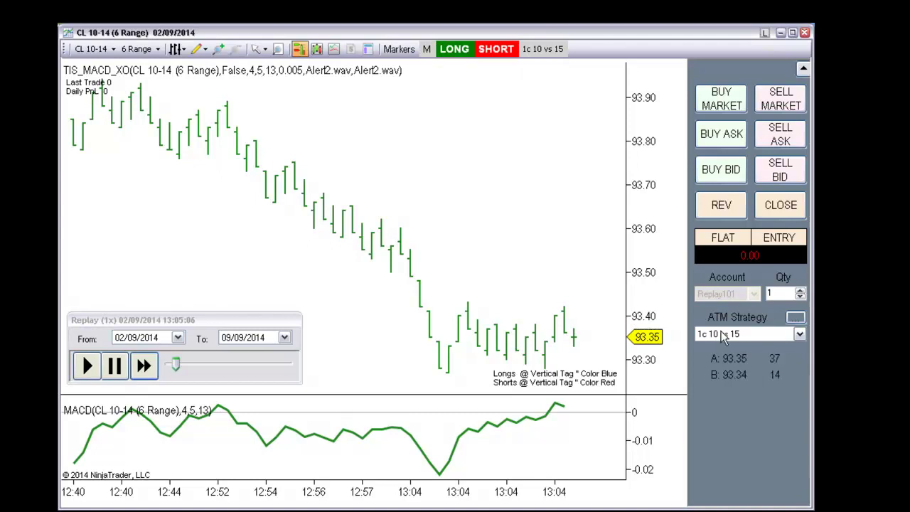
click(800, 334)
scroll(796, 404, down, 5)
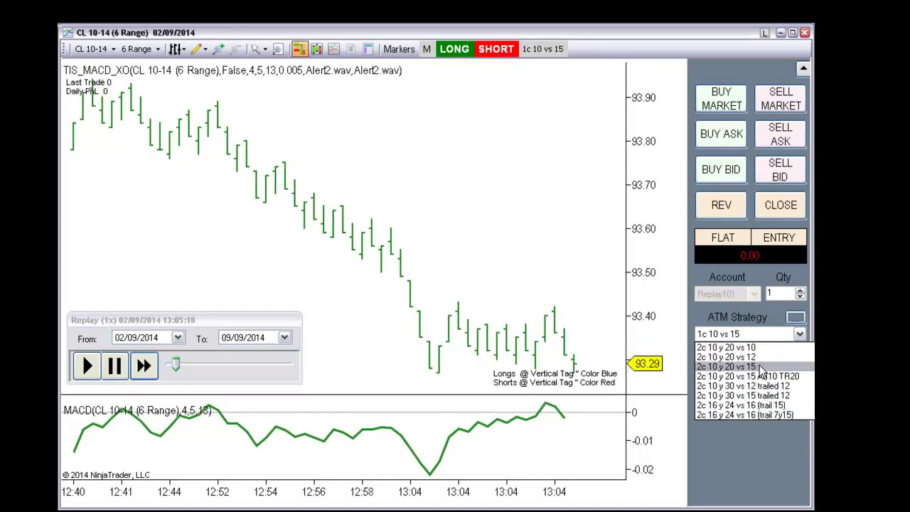
click(759, 366)
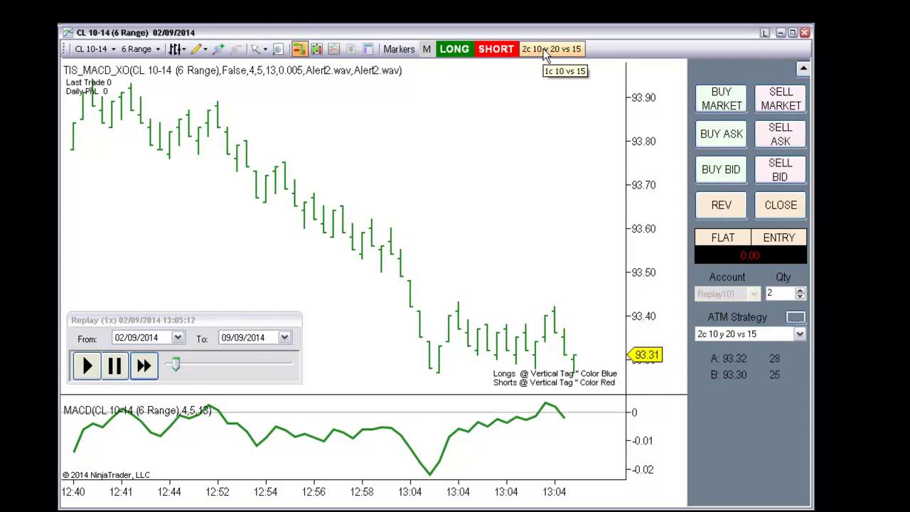
Step: Toggle the order panel and raise the replay speed to 20x
click(803, 68)
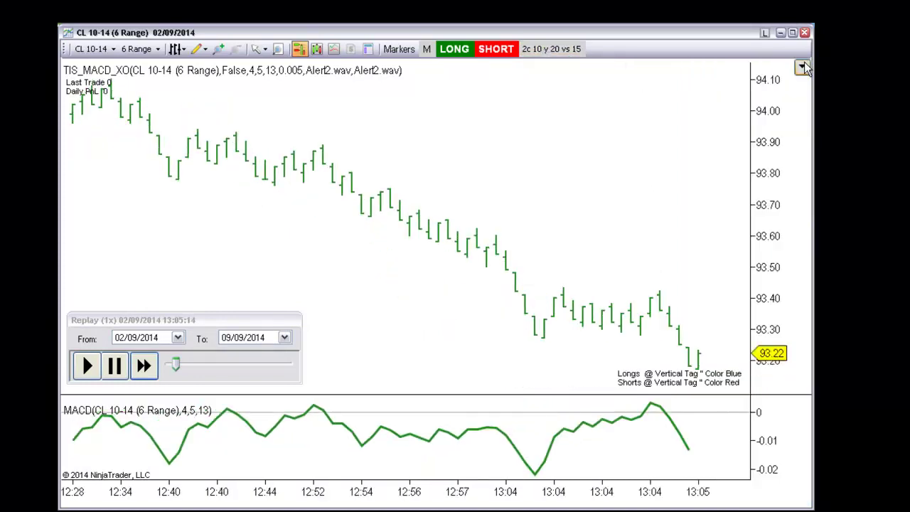
click(803, 67)
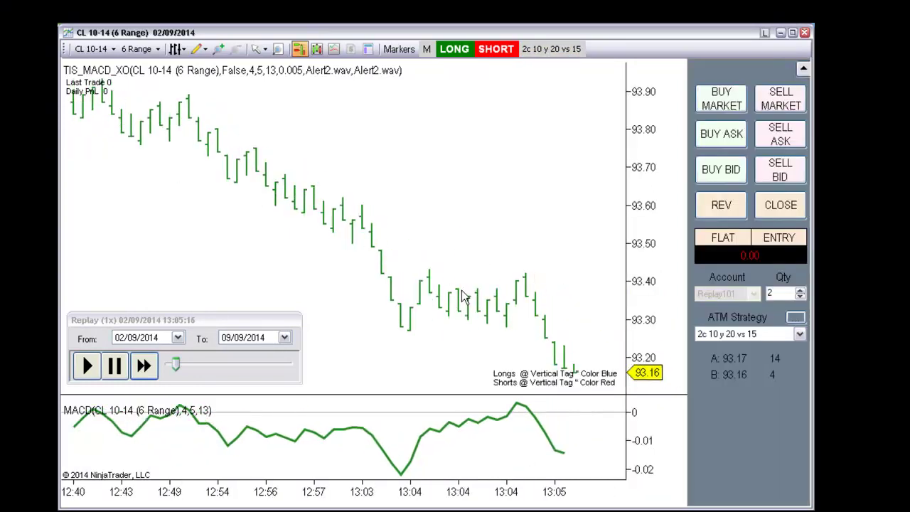
click(142, 366)
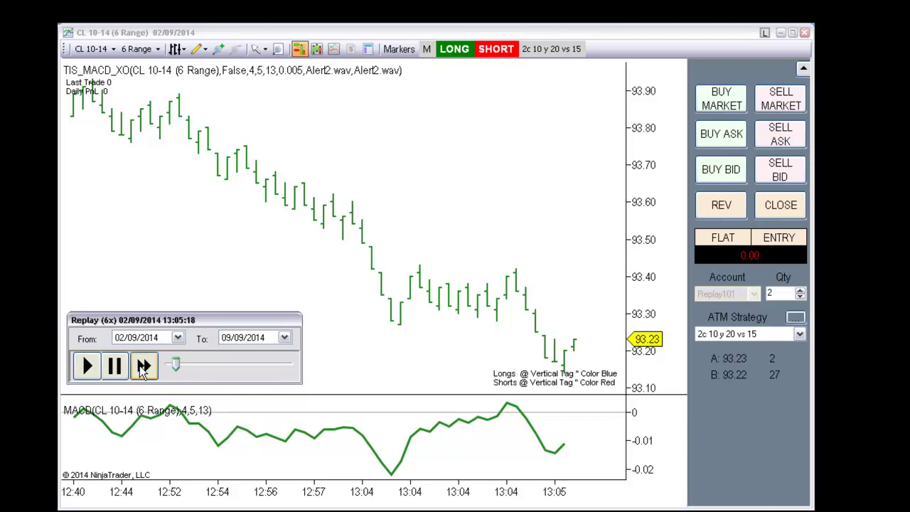
click(143, 366)
click(143, 366)
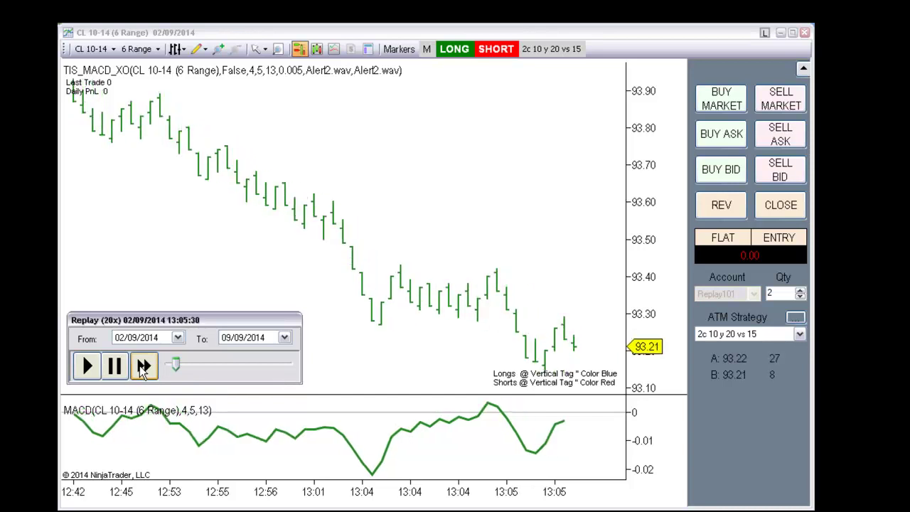
Step: Speed the replay to 50x, switch marker mode to A, and re-enable long signals
click(143, 366)
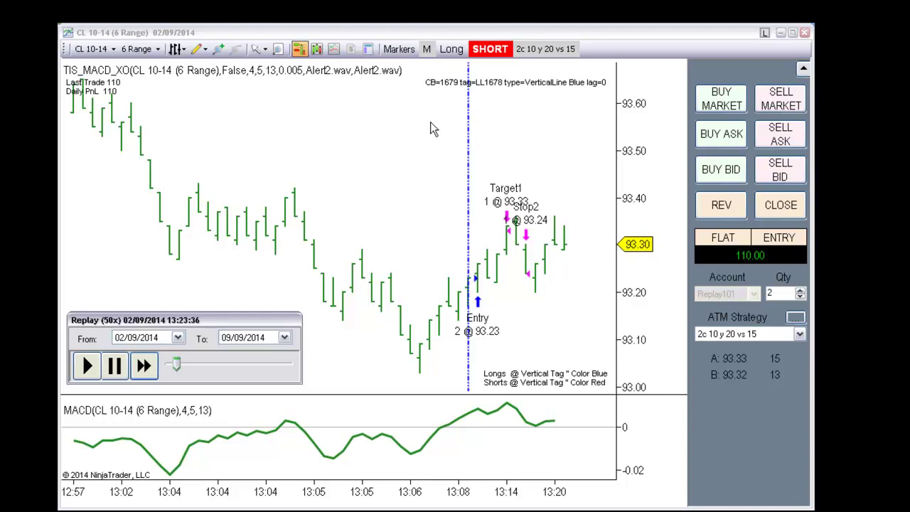
click(426, 50)
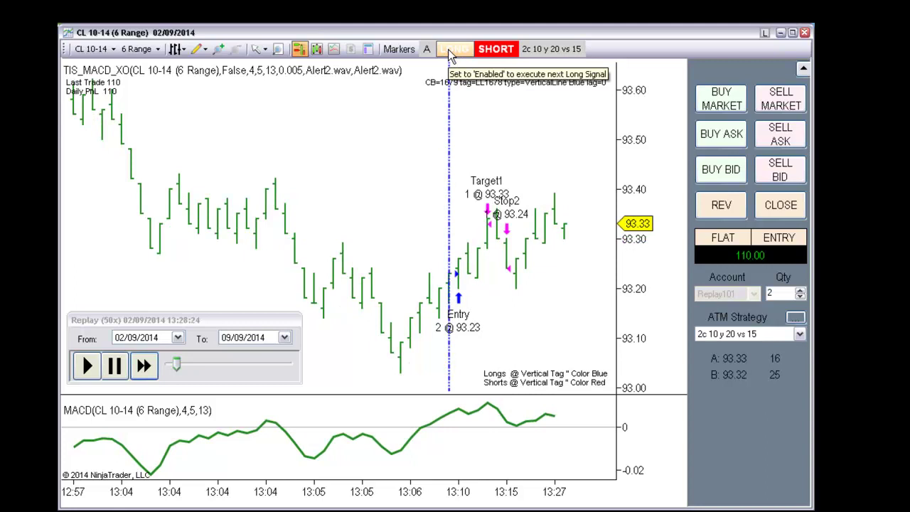
click(451, 50)
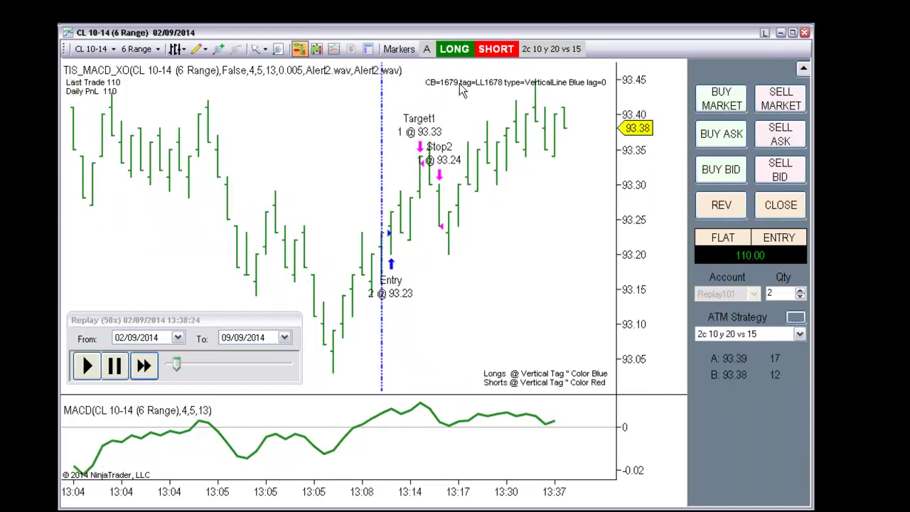
Step: Select the 1c 15 vs 15 ATM strategy and pause the replay
click(710, 335)
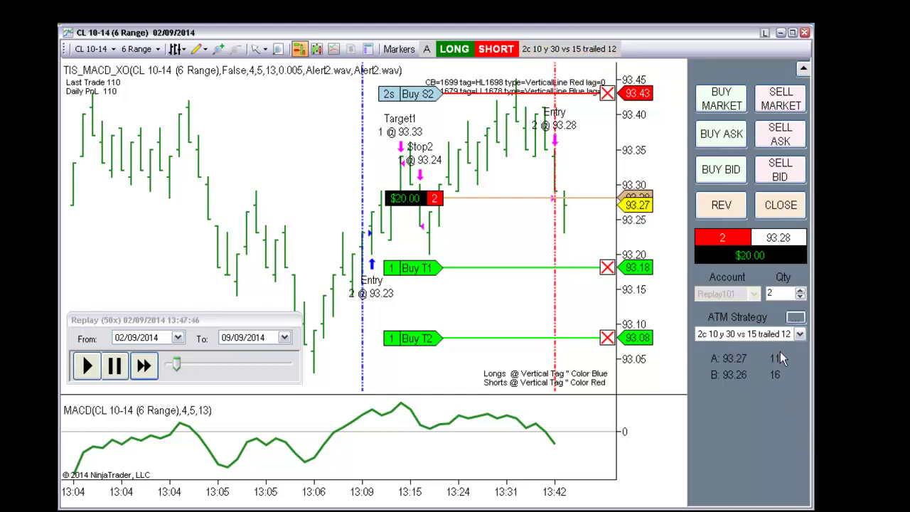
click(800, 334)
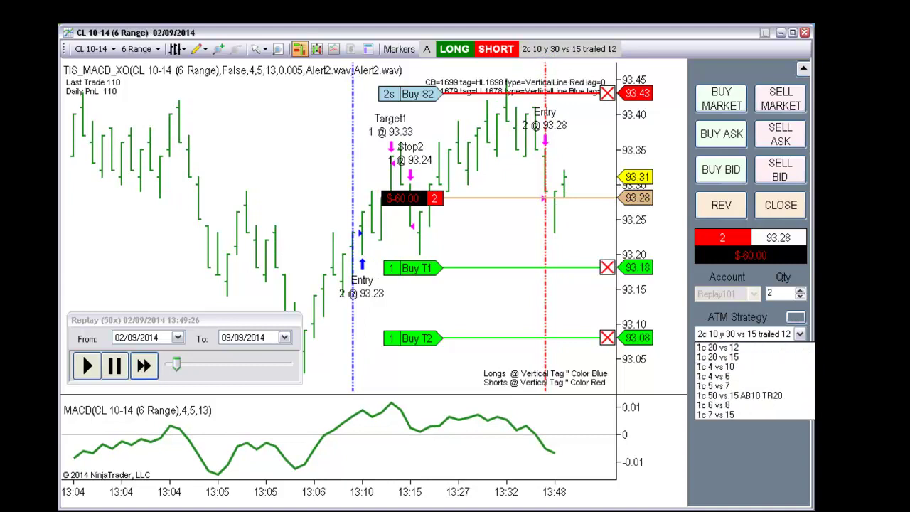
scroll(755, 388, down, 3)
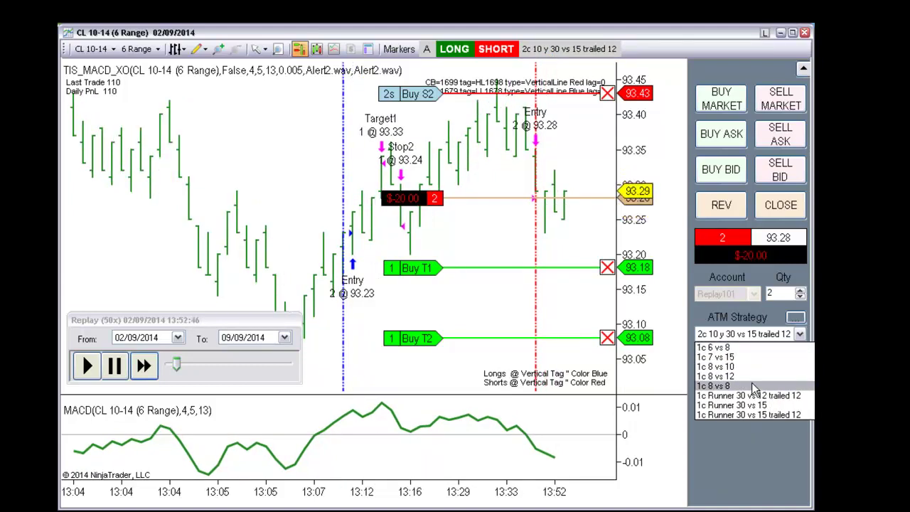
scroll(752, 382, up, 3)
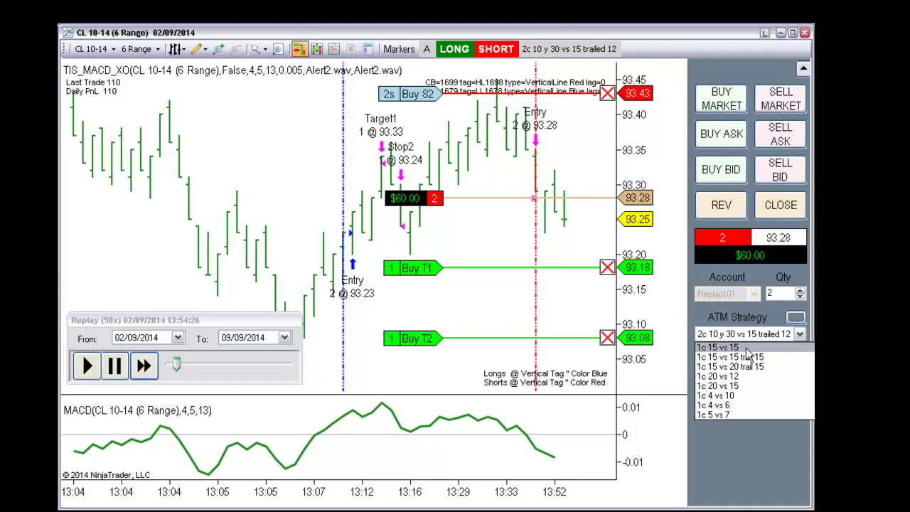
click(745, 349)
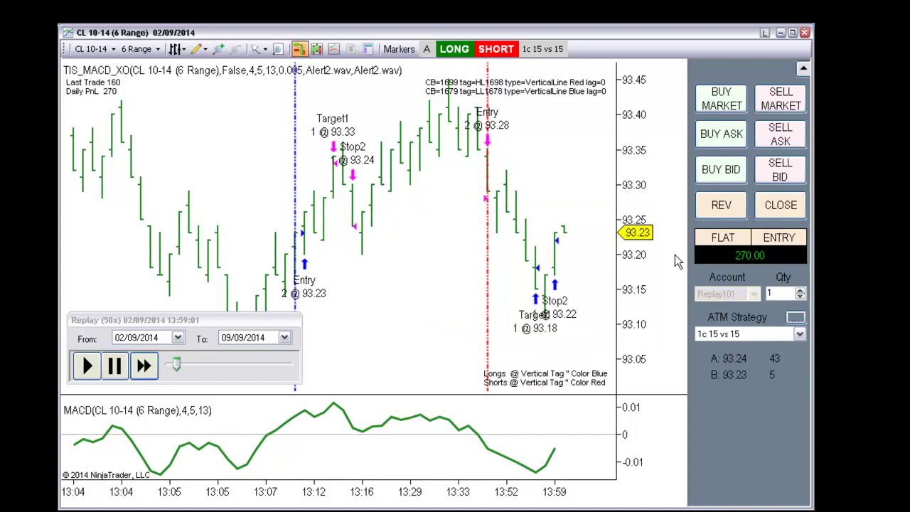
click(110, 374)
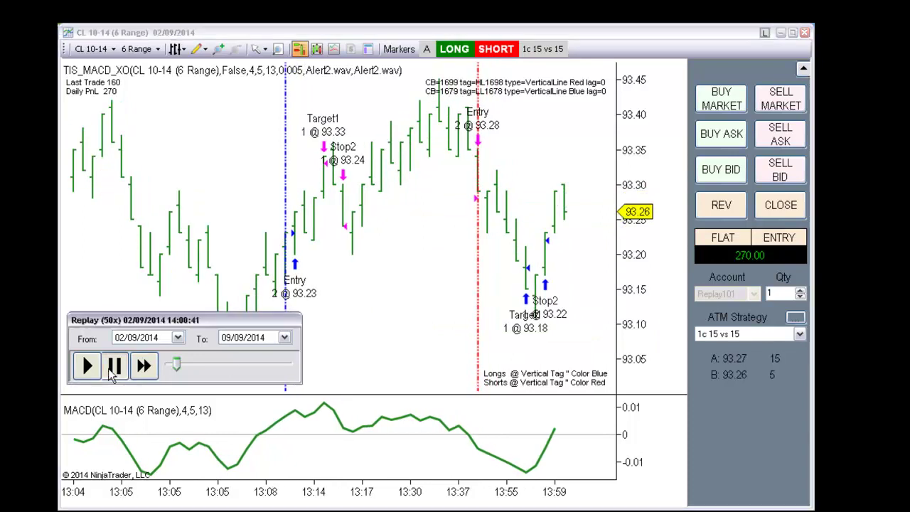
click(111, 374)
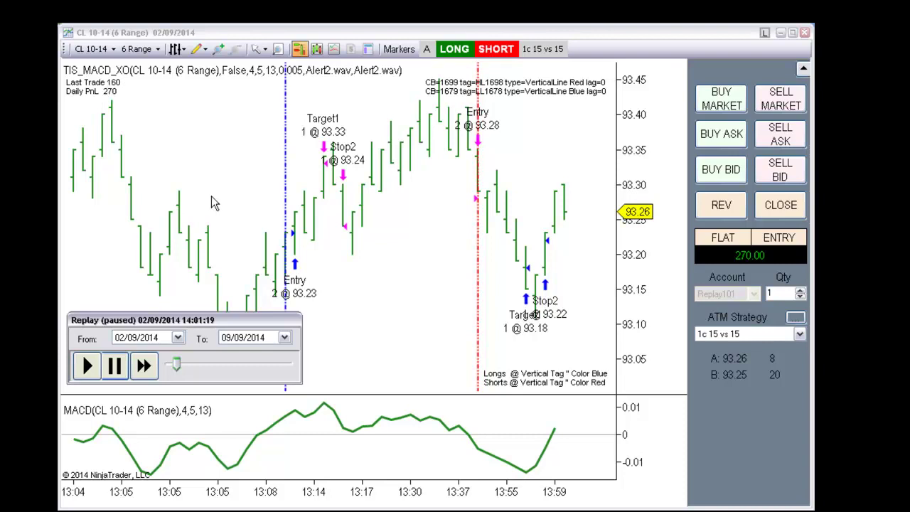
Step: Inspect PMS_Markers' MM_Max_Daily_Loss in the indicator settings and close without changes
right_click(191, 175)
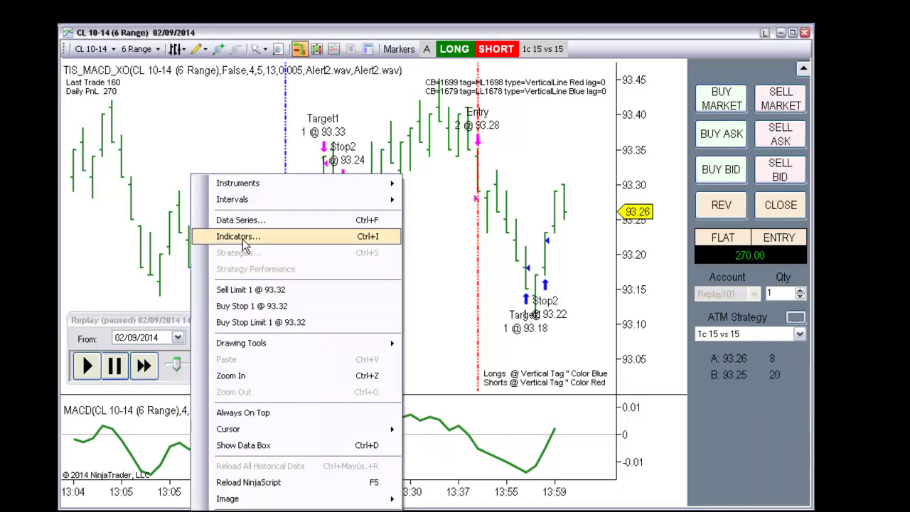
click(267, 238)
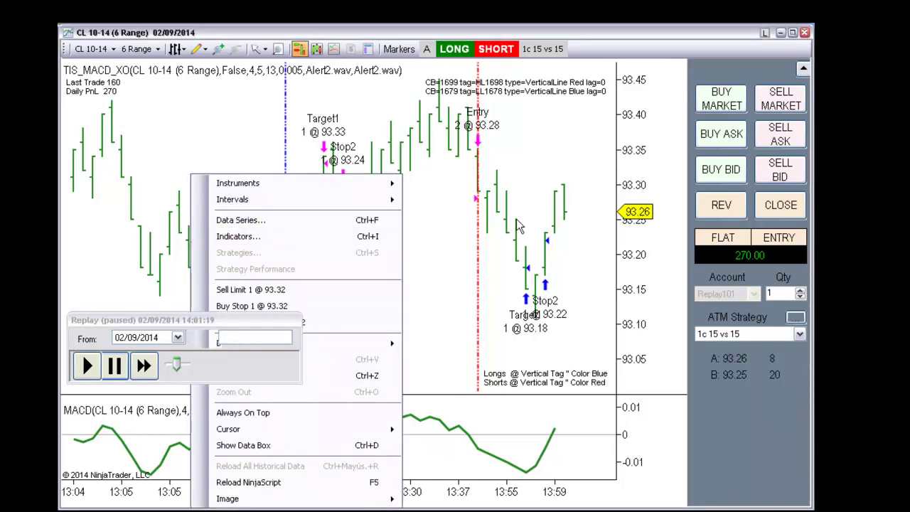
scroll(703, 206, up, 1)
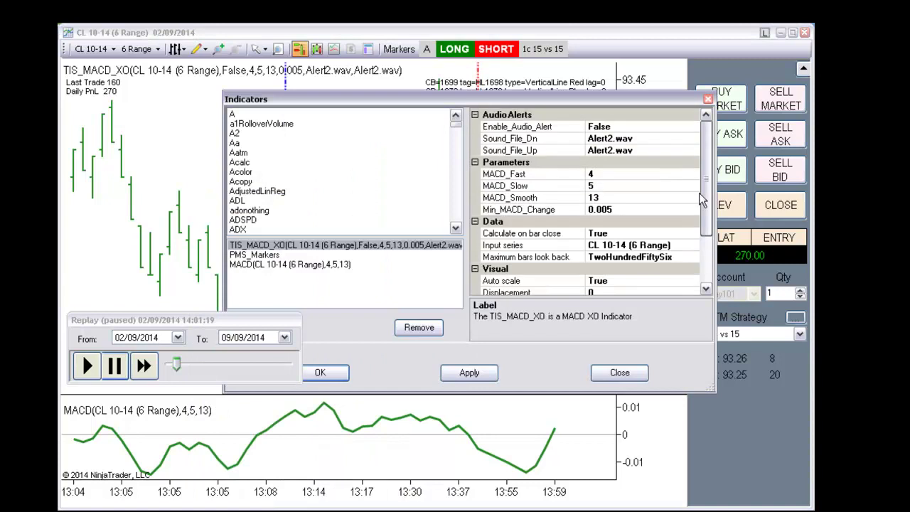
click(269, 255)
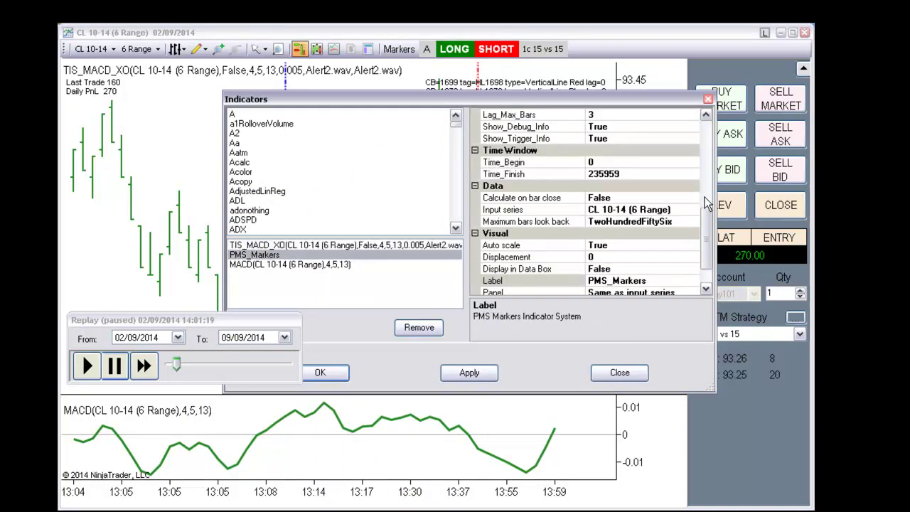
drag(708, 229, 707, 158)
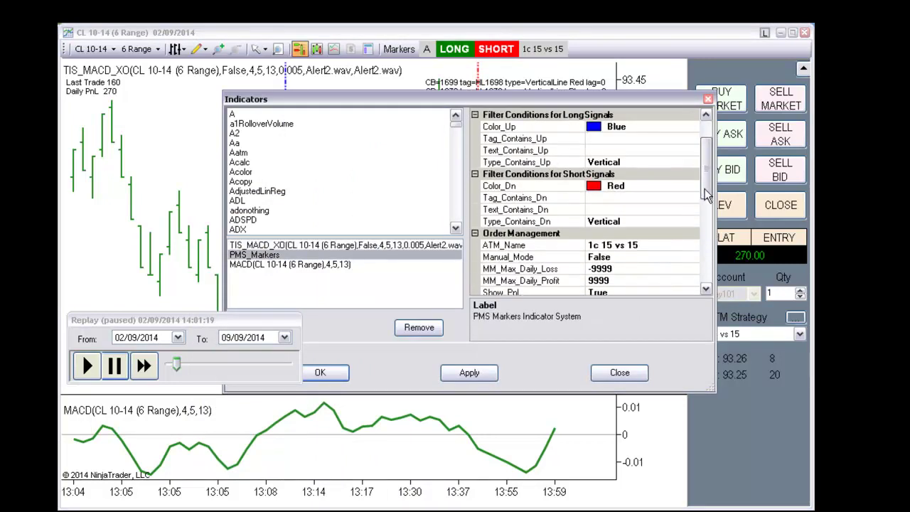
click(601, 269)
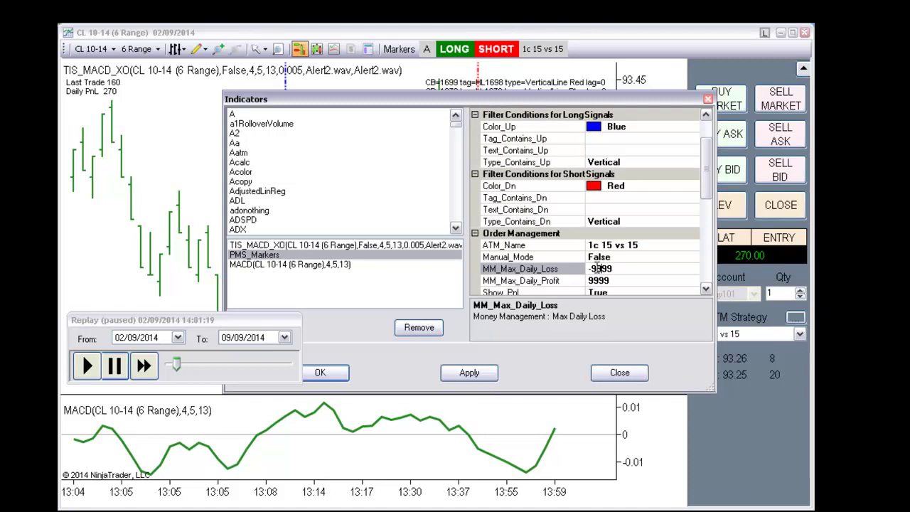
click(604, 268)
drag(704, 193, 703, 214)
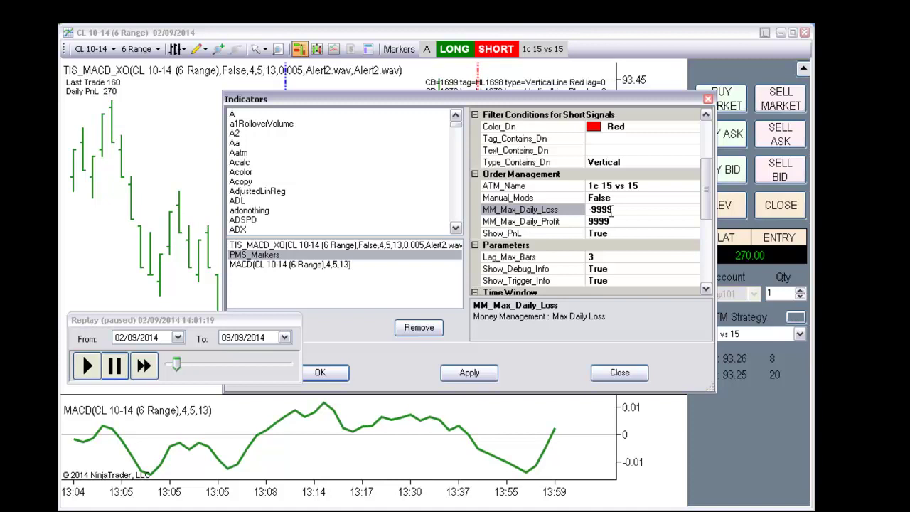
click(635, 374)
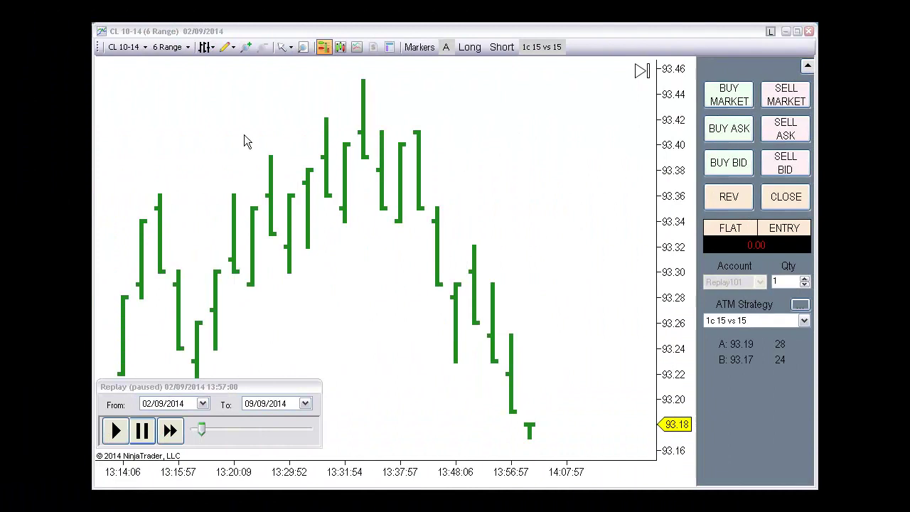
right_click(243, 142)
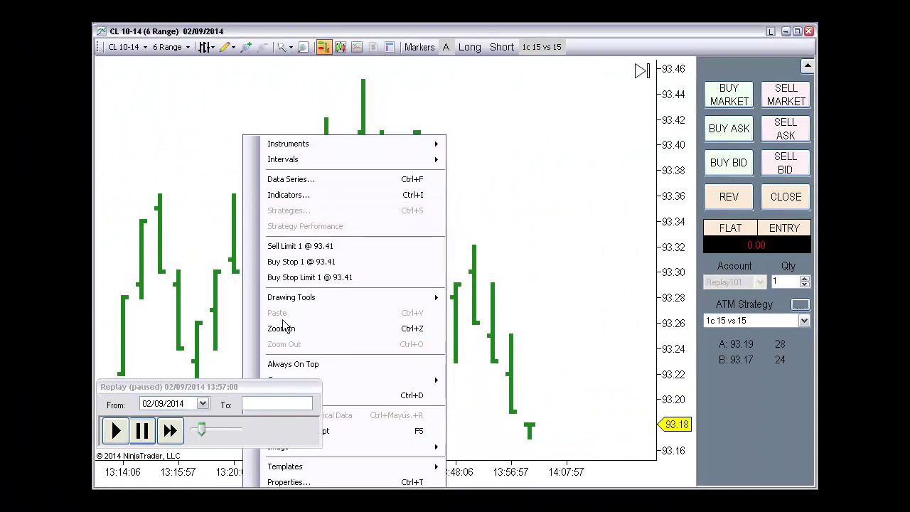
key(ctrl+i)
click(297, 245)
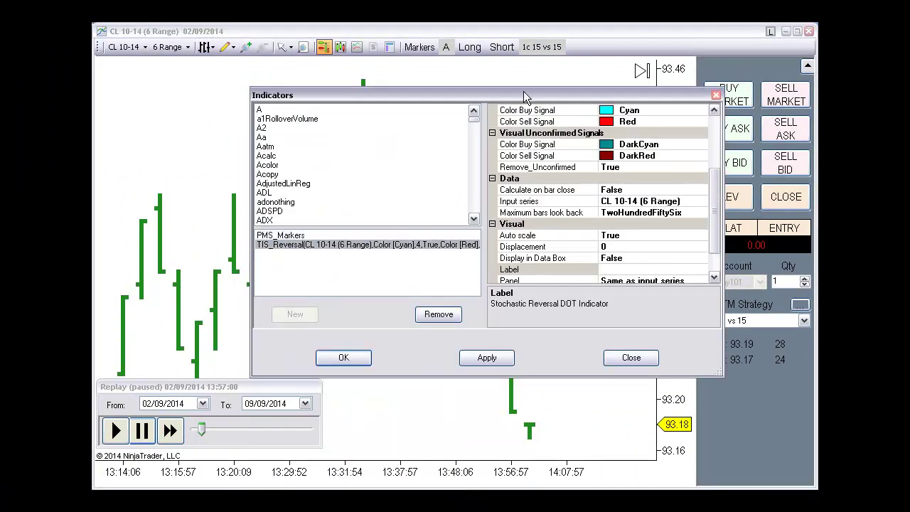
drag(522, 96, 460, 115)
scroll(651, 227, up, 3)
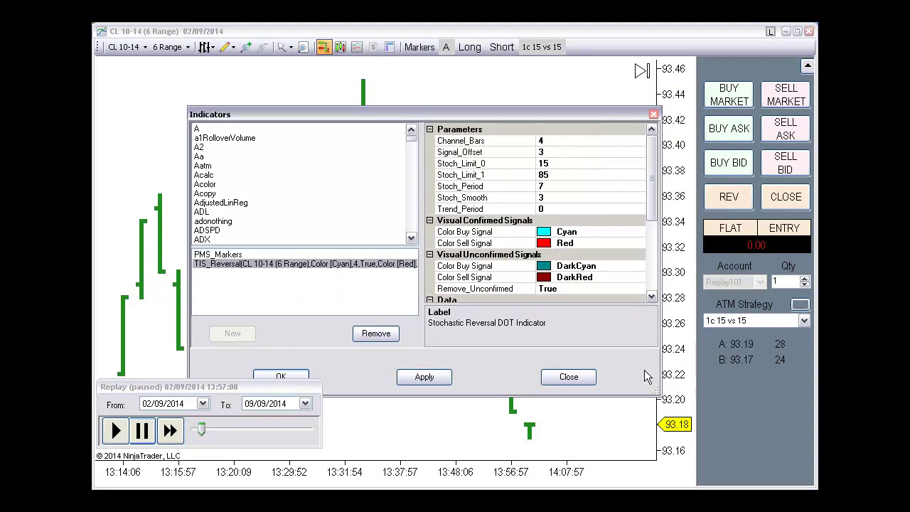
drag(656, 395, 703, 449)
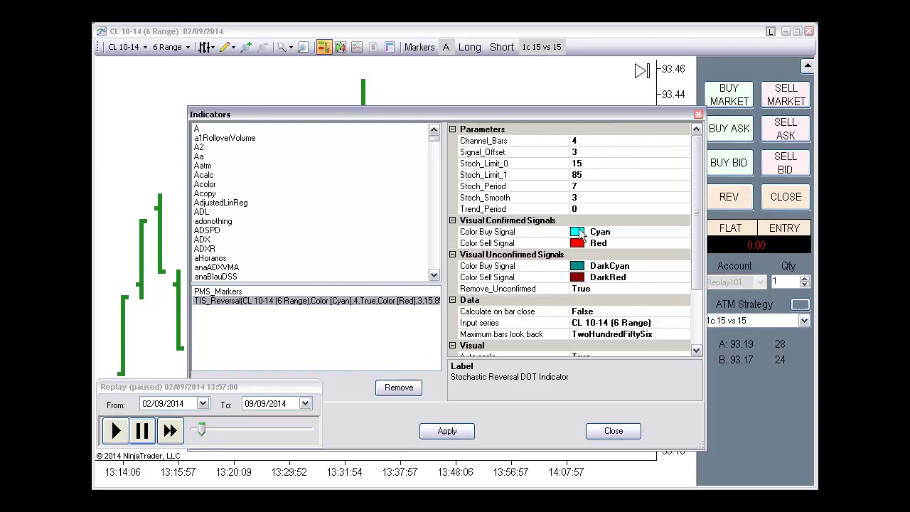
click(608, 432)
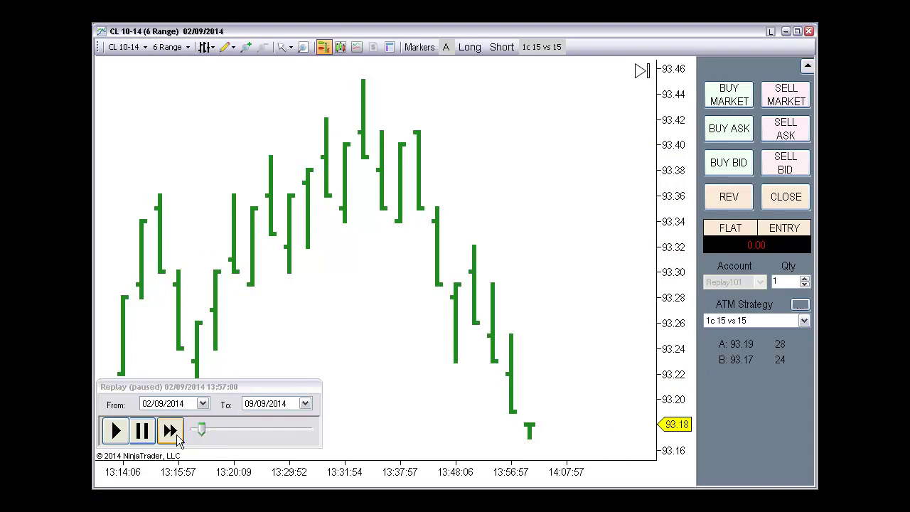
Step: Fast-forward the replay, pause at 13:59:22, and fit more bars with F5
click(169, 429)
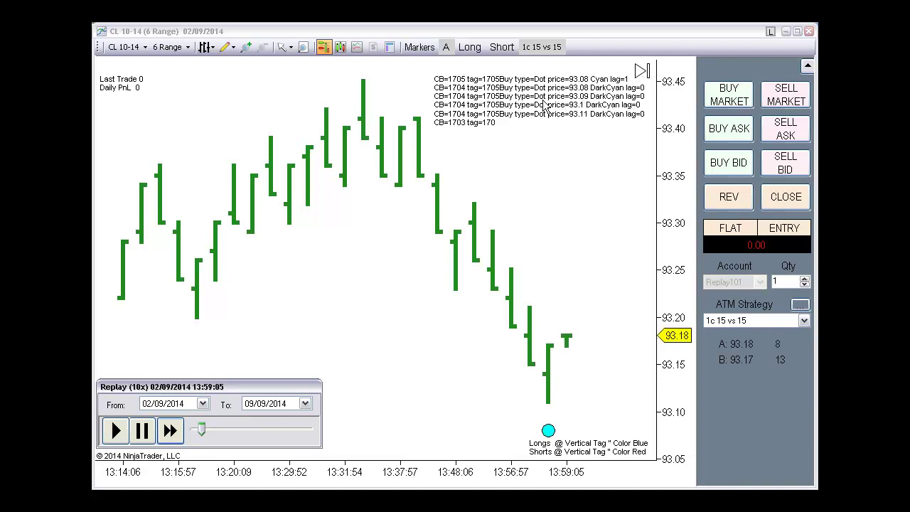
click(144, 433)
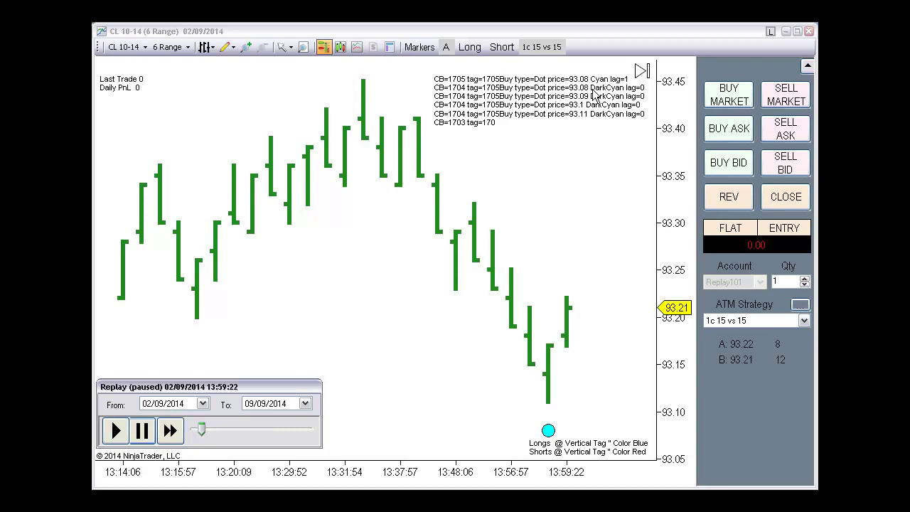
key(F5)
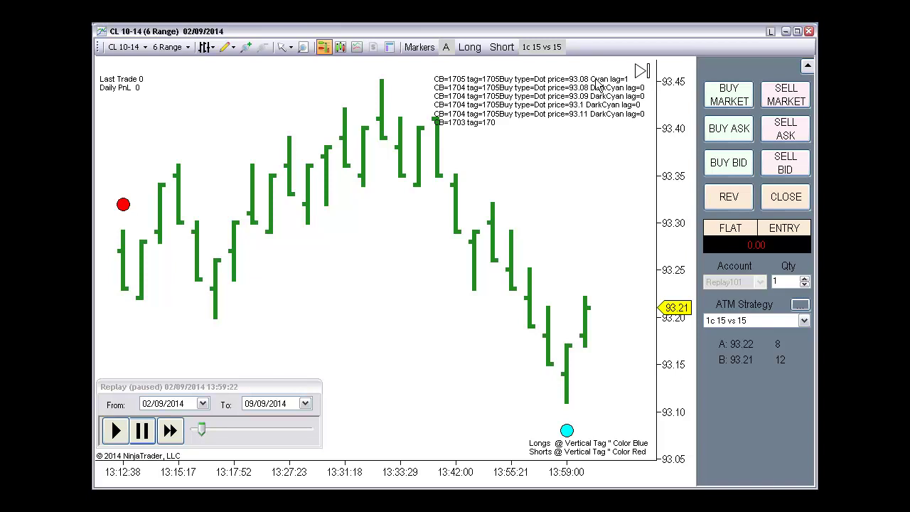
Step: Open the chart's indicator settings and select PMS_Markers
right_click(289, 306)
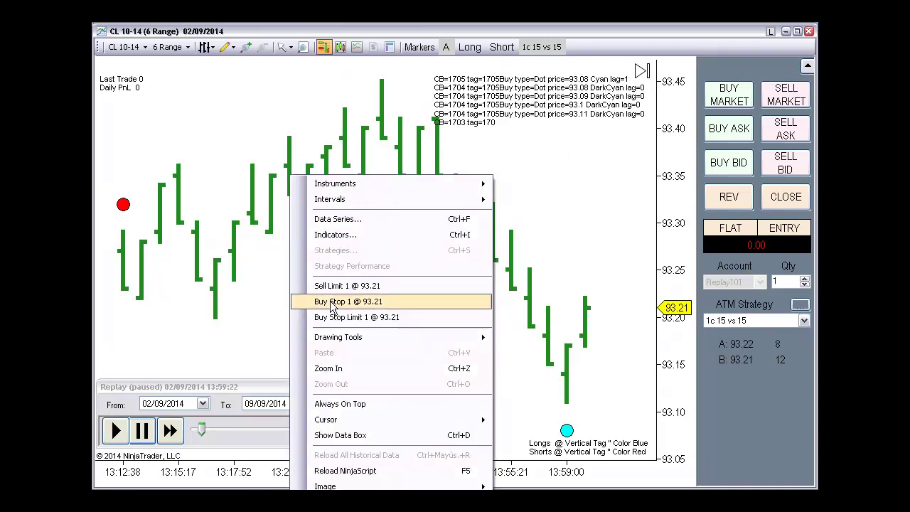
click(337, 242)
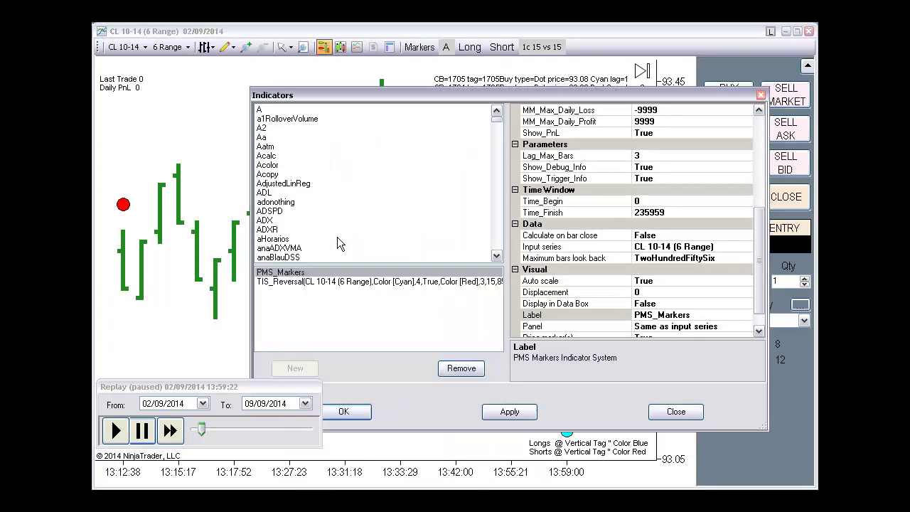
click(257, 268)
click(182, 258)
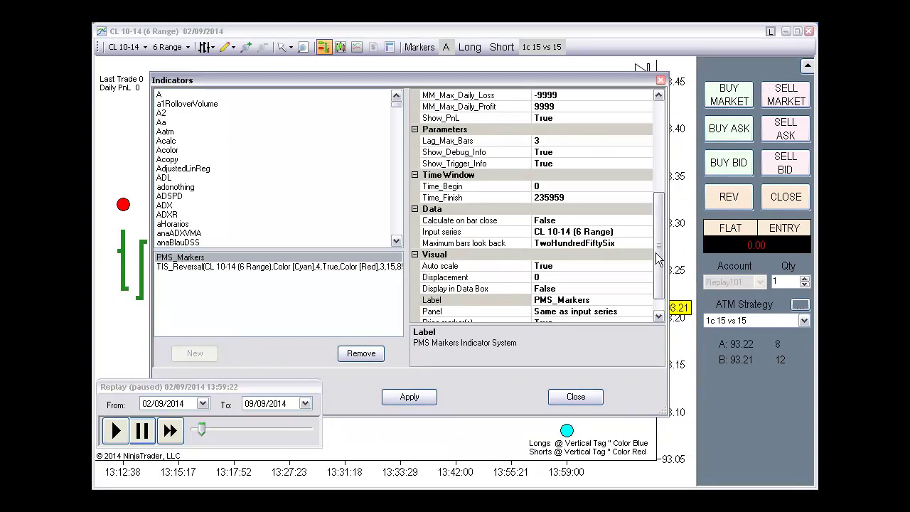
drag(658, 259, 657, 169)
Step: Set Color_Up to Cyan and both Type_Contains_Up and Type_Contains_Dn to Dot
click(592, 151)
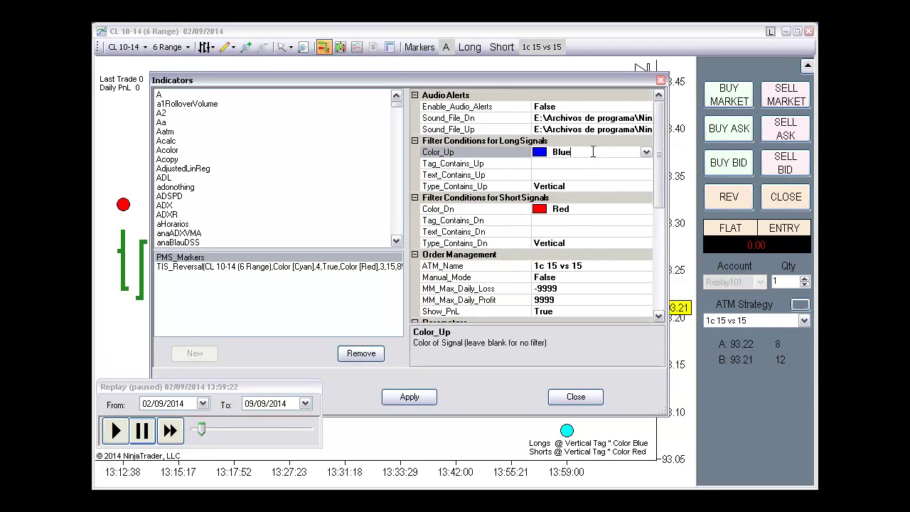
click(583, 152)
text(cyan)
click(580, 185)
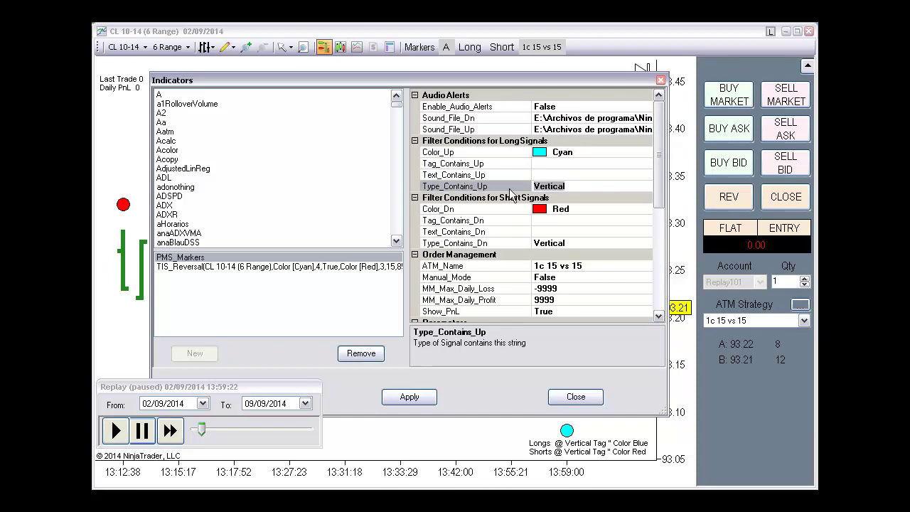
text(Dot)
click(599, 212)
click(583, 246)
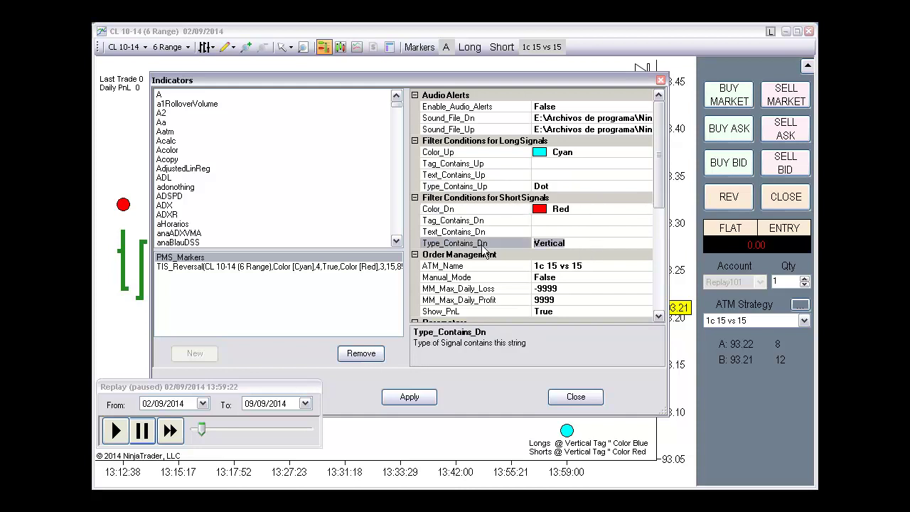
text(Dot)
drag(336, 81, 488, 81)
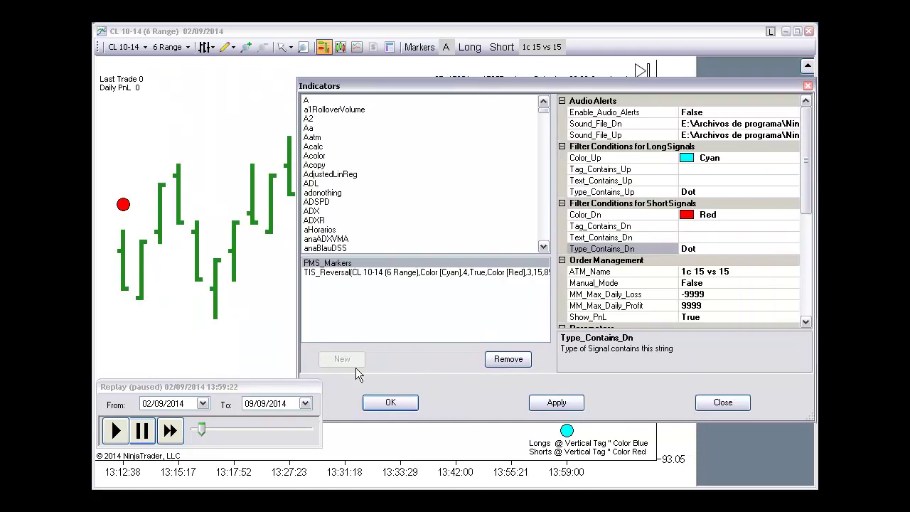
Step: Apply the new filters, jump the replay back to 13:57, and play at normal speed
click(383, 407)
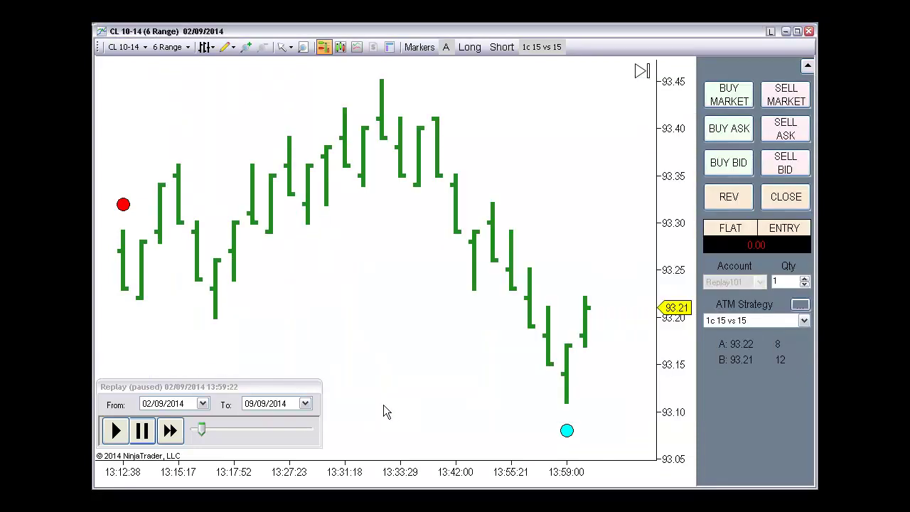
middle_click(533, 361)
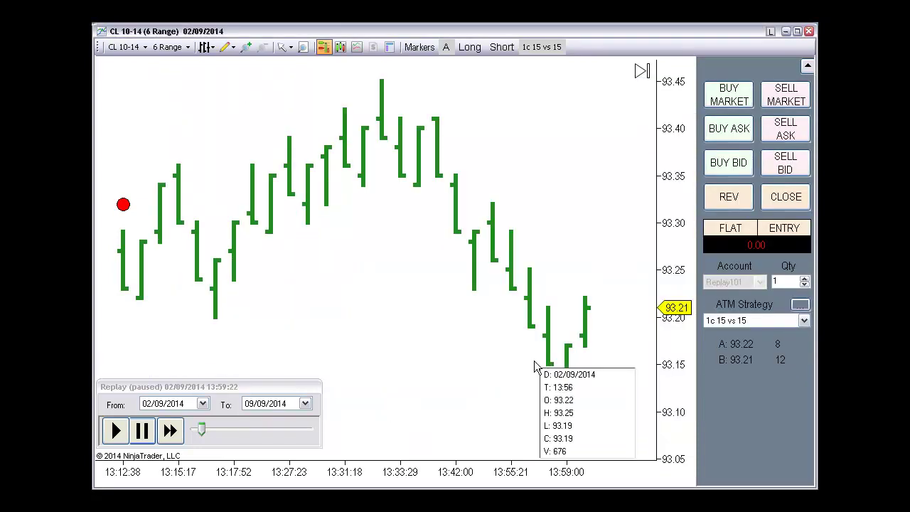
right_click(233, 436)
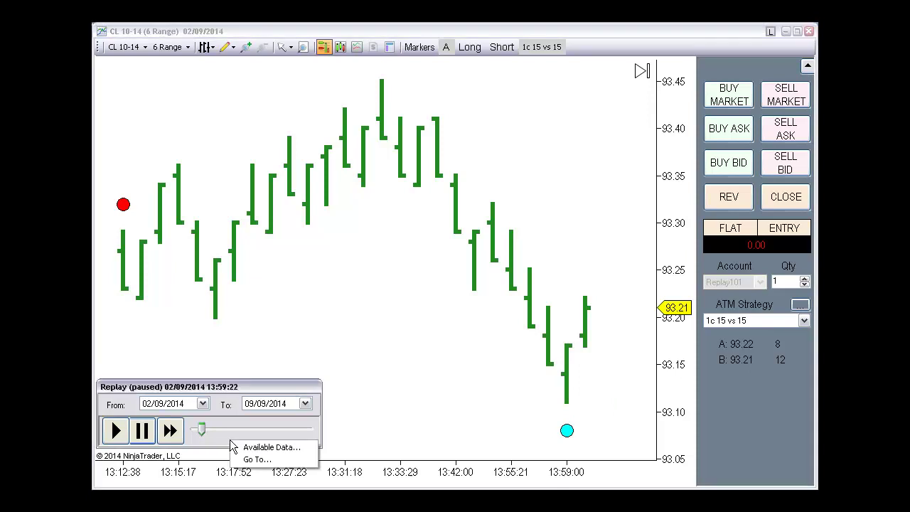
click(252, 457)
click(229, 419)
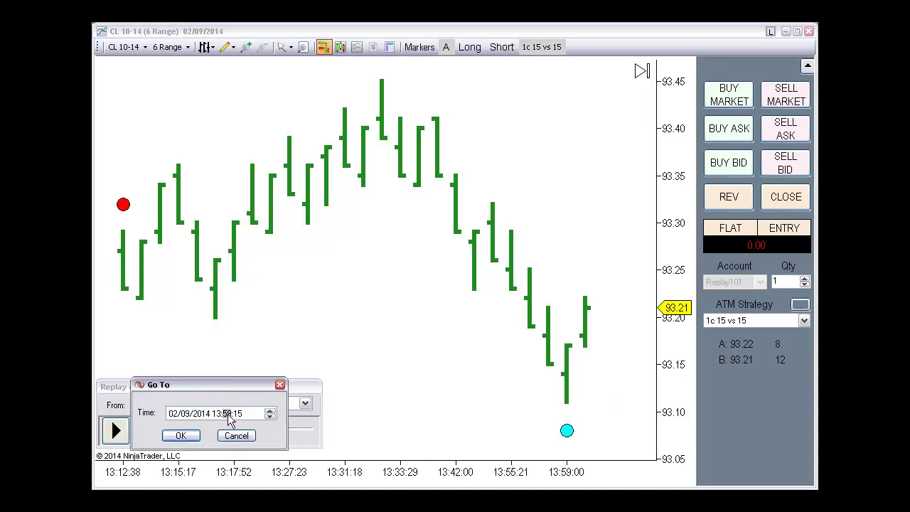
text(57)
click(180, 435)
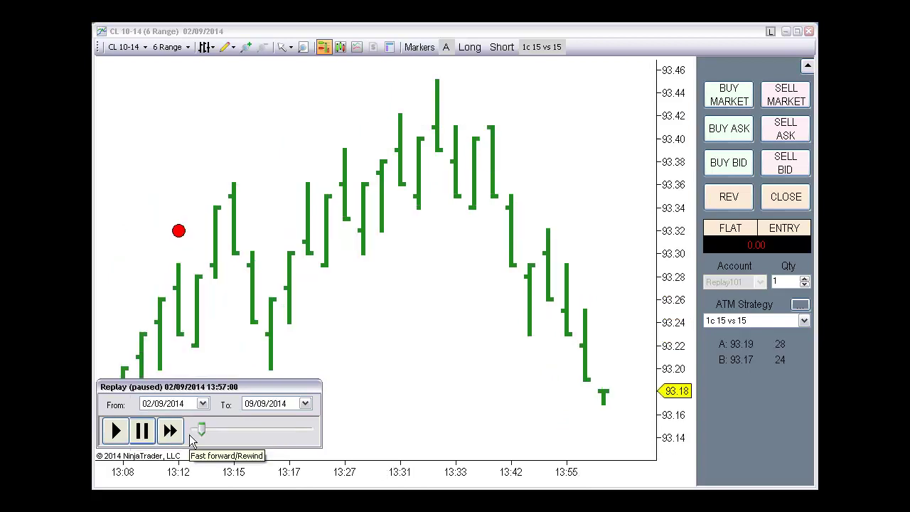
click(116, 431)
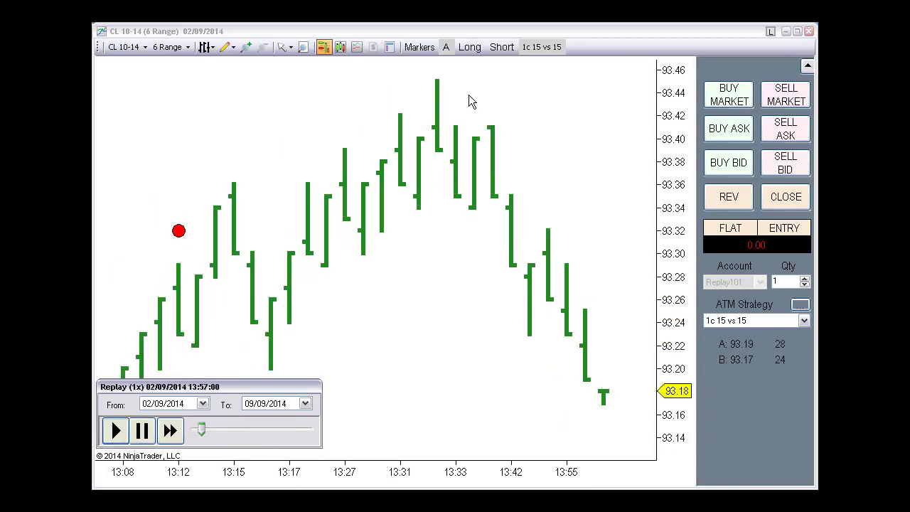
Step: Enable long and short entries and switch the marker strategy to manual mode
click(501, 48)
click(469, 47)
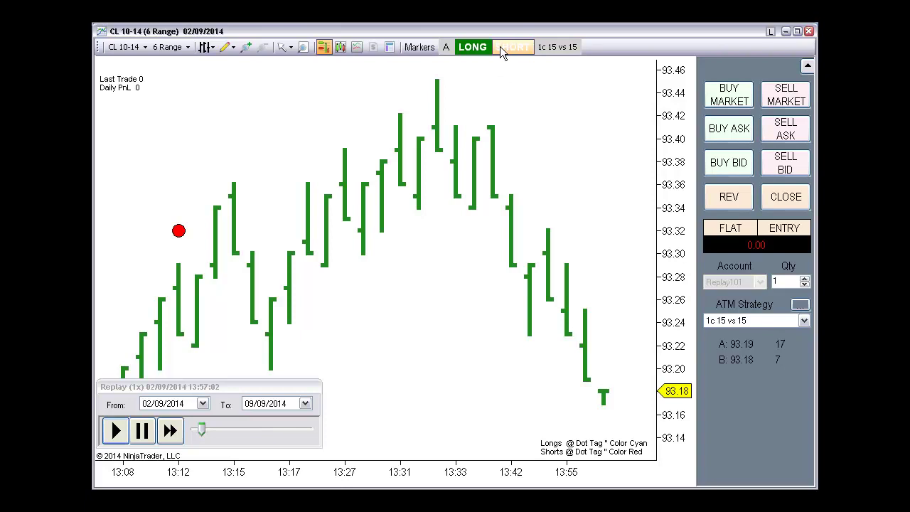
click(445, 49)
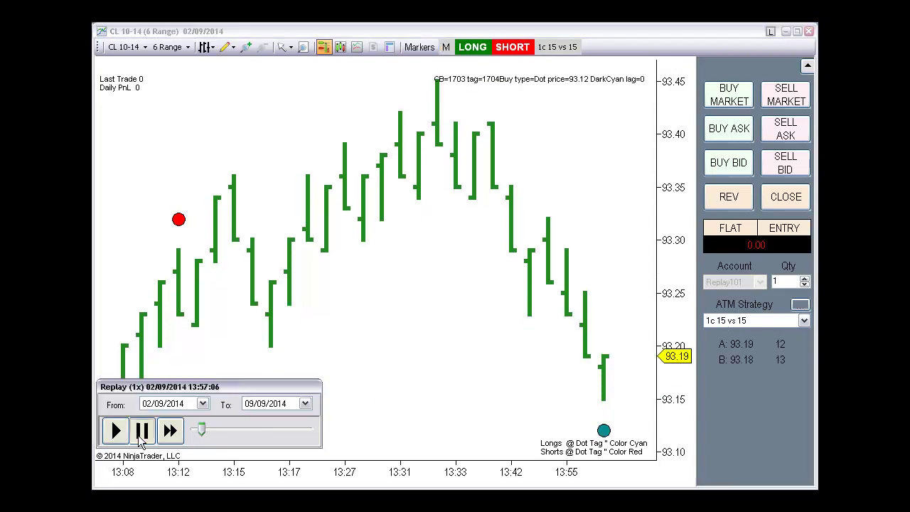
Step: Switch the ATM strategy to 2c 10 y 30 vs 15 trailed 12 and resume the replay
click(141, 430)
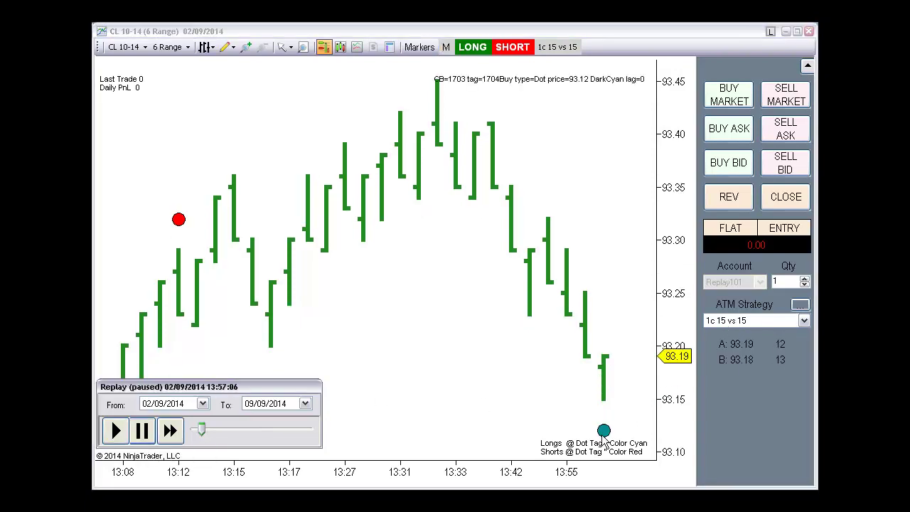
click(803, 320)
scroll(736, 392, down, 1)
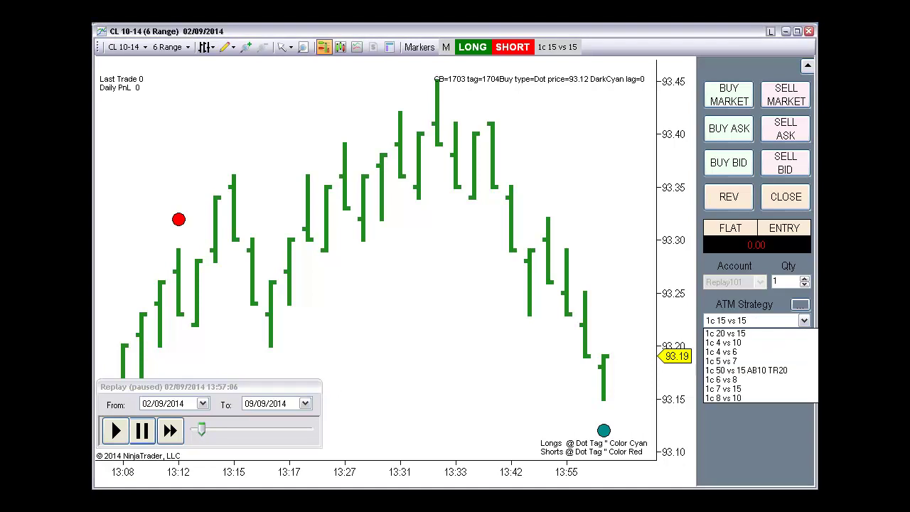
scroll(757, 365, down, 3)
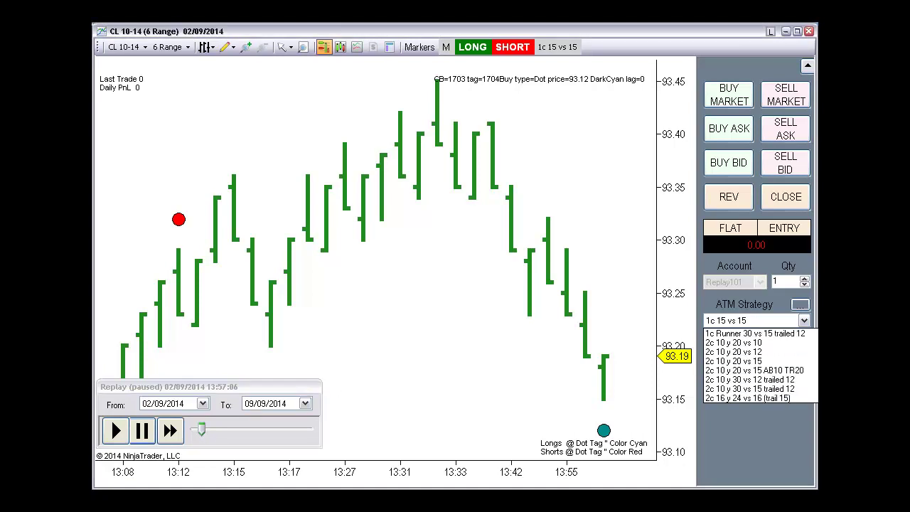
click(776, 389)
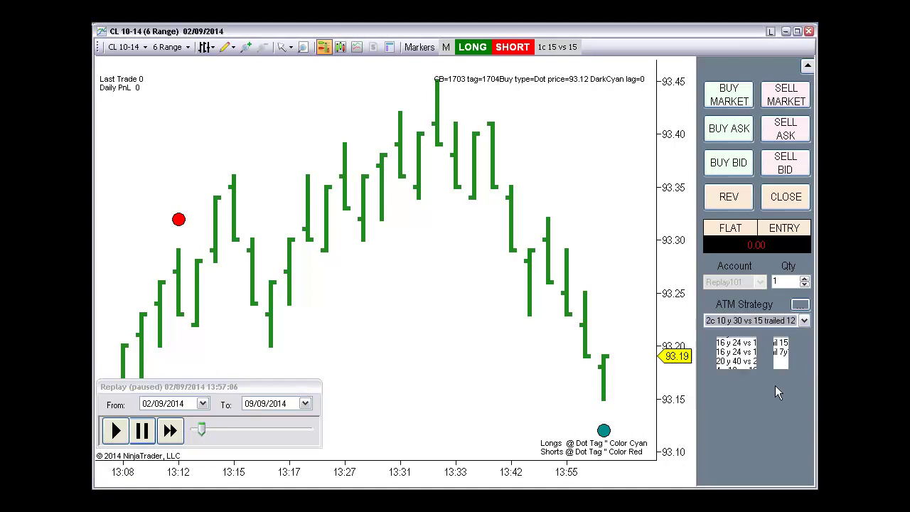
click(116, 430)
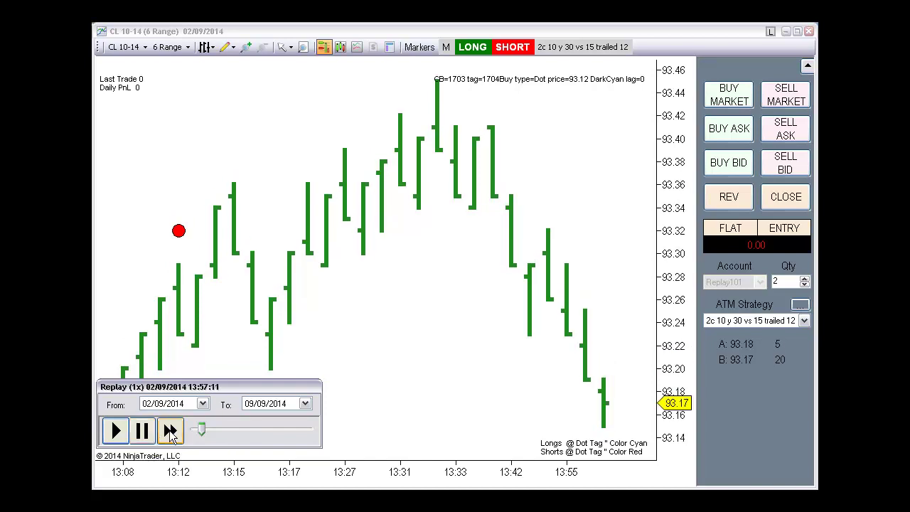
Step: Run the replay at 10x, re-enable short entries, and pause at 14:05:31 after the long closes
click(171, 431)
click(171, 432)
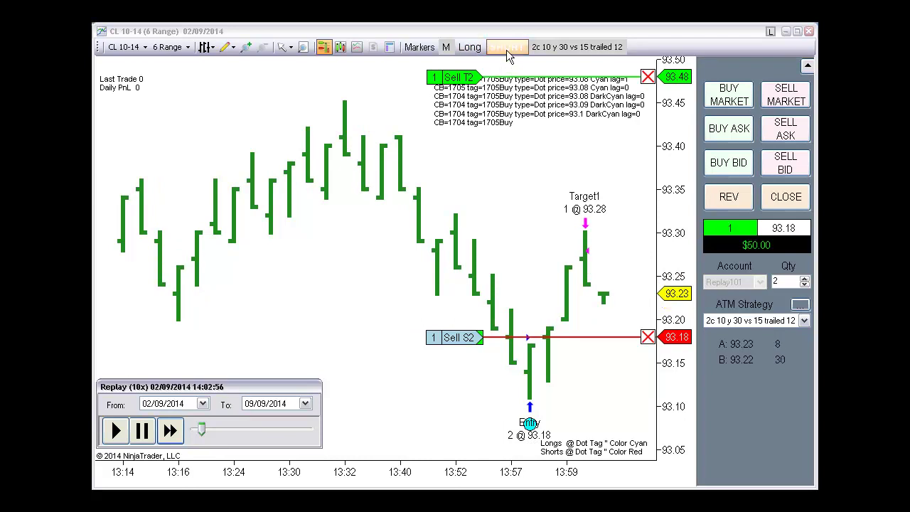
click(506, 47)
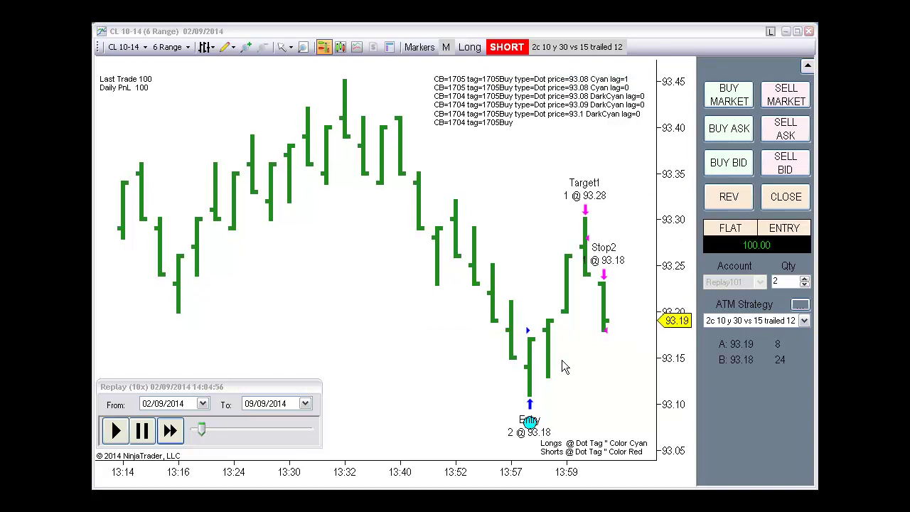
click(142, 430)
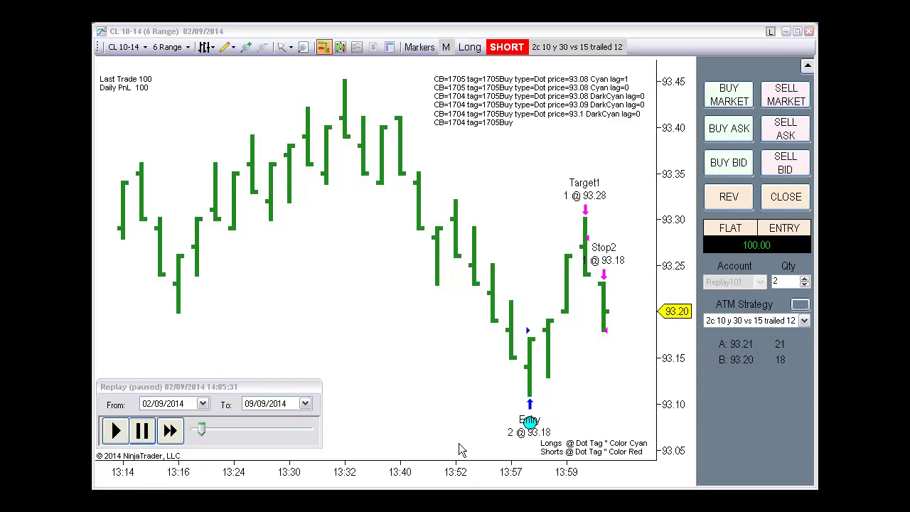
Step: Widen the bar spacing, resume the replay at normal speed, and scroll the chart
drag(469, 473, 442, 476)
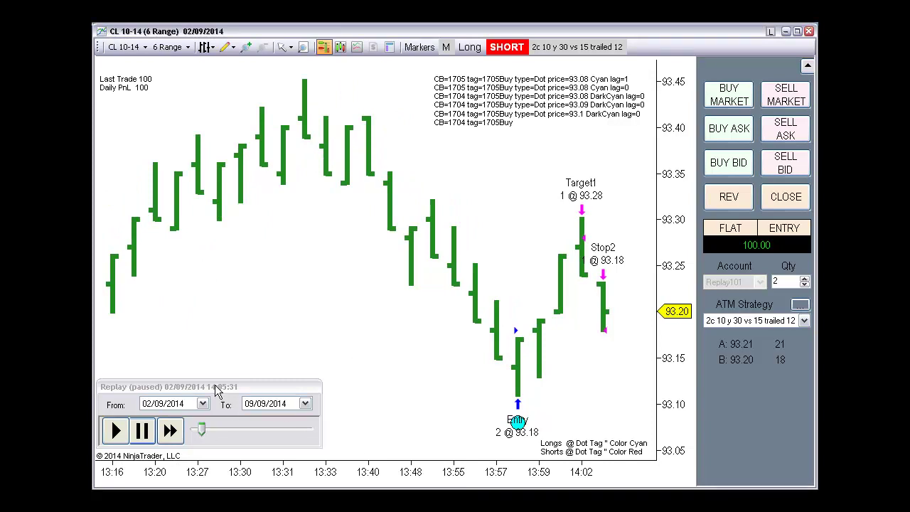
mouse_move(217, 390)
mouse_down()
mouse_move(247, 89)
mouse_move(228, 389)
mouse_up()
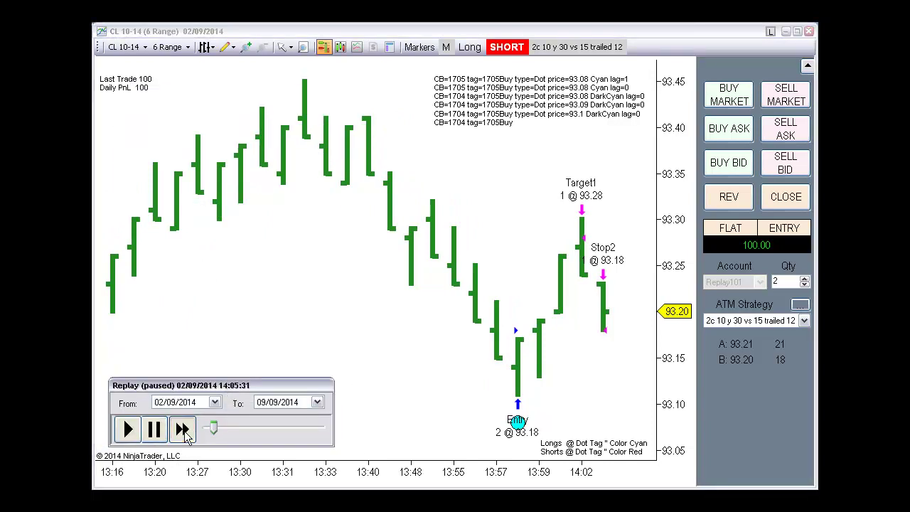
click(184, 430)
click(626, 378)
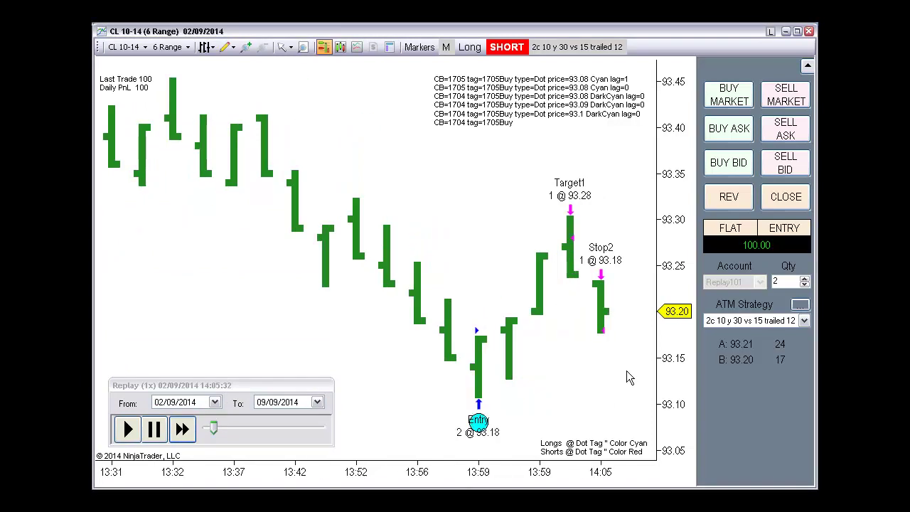
scroll(498, 378, down, 6)
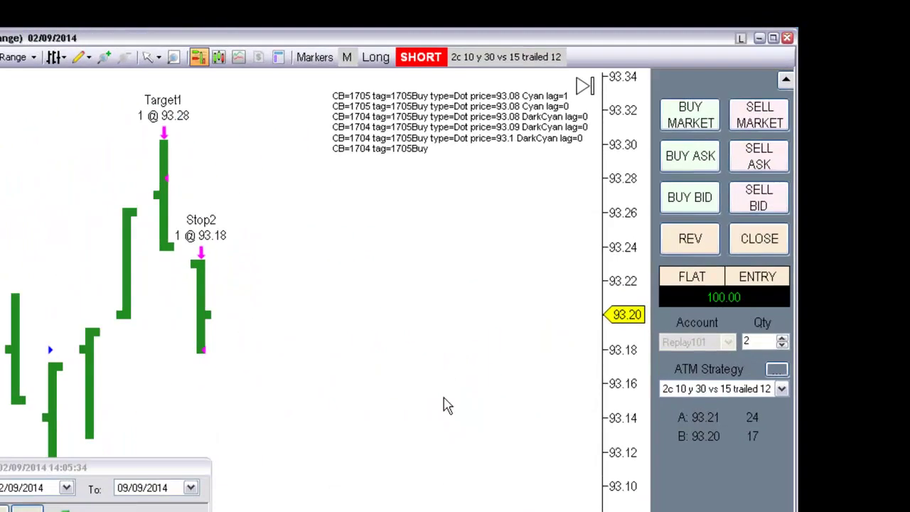
Step: Draw a grey dashed line and a blue arrow line crossing it, then select the arrow
drag(438, 429, 555, 233)
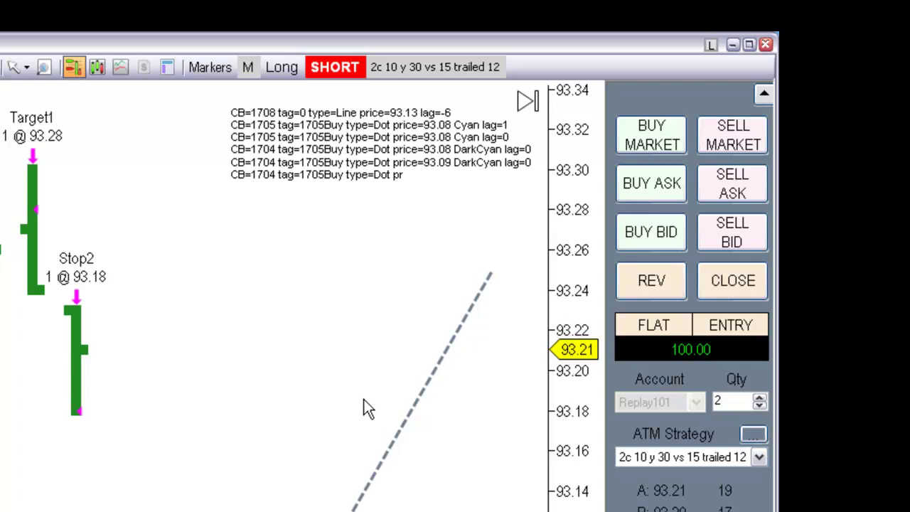
drag(354, 273, 473, 471)
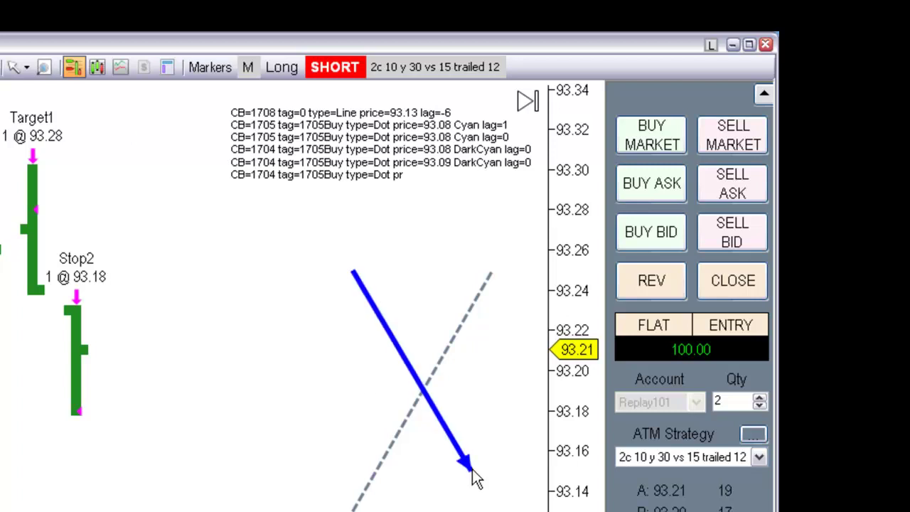
click(434, 406)
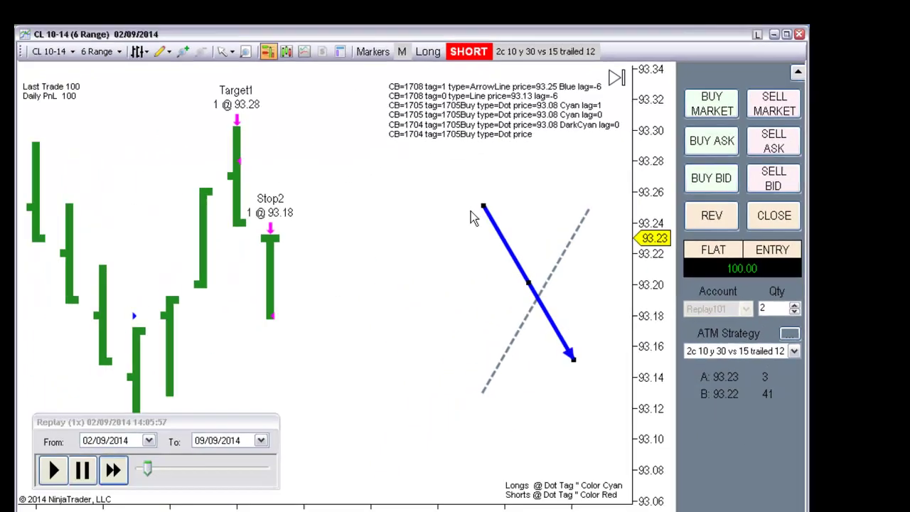
Step: Place a lime Arrow Up chart marker in the empty area near the drawn lines
click(161, 52)
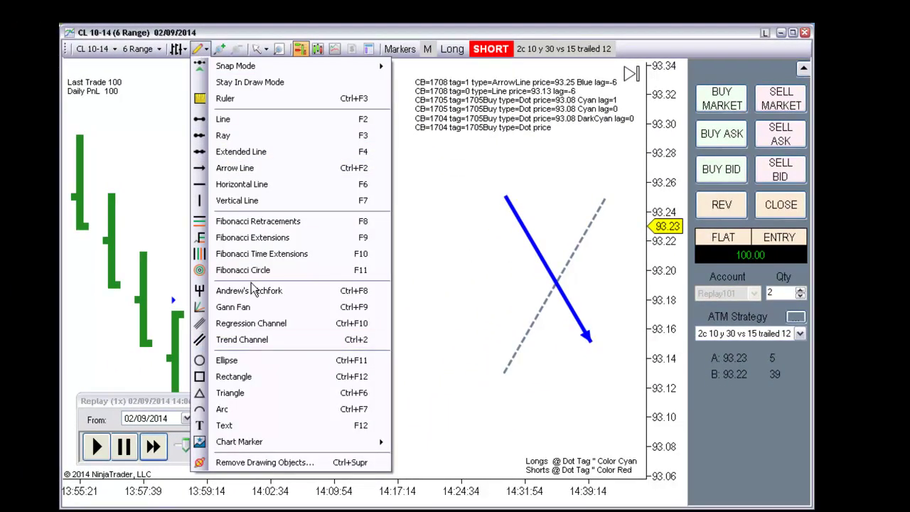
mouse_move(346, 443)
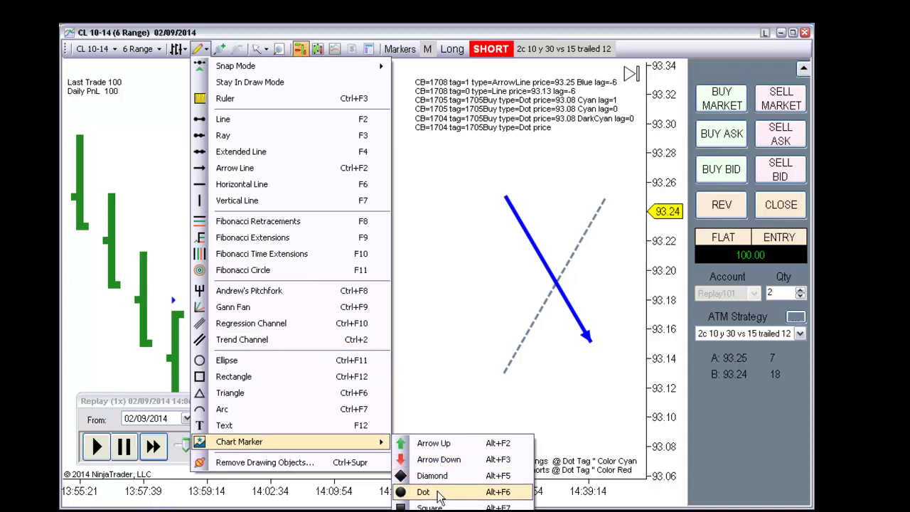
click(447, 446)
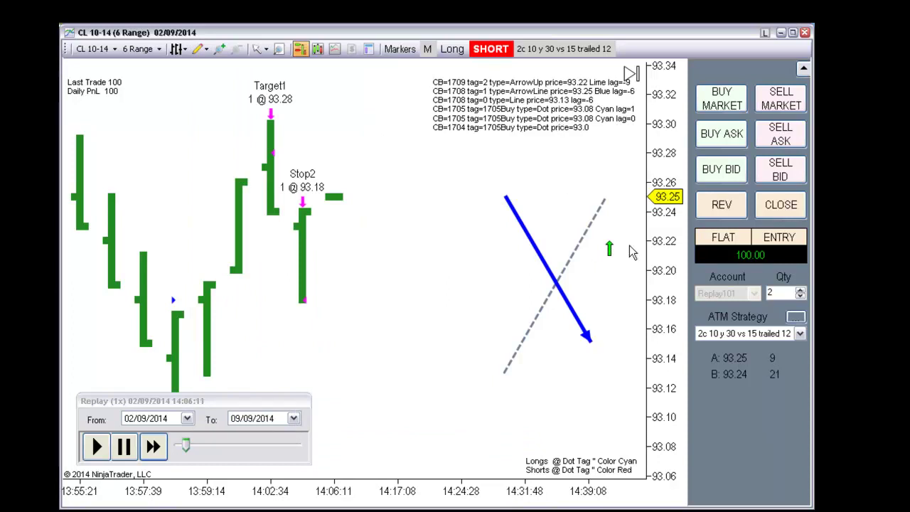
drag(606, 246, 550, 189)
Step: Append 'my name' to the marker's tag and move it to about 93.27
double_click(550, 189)
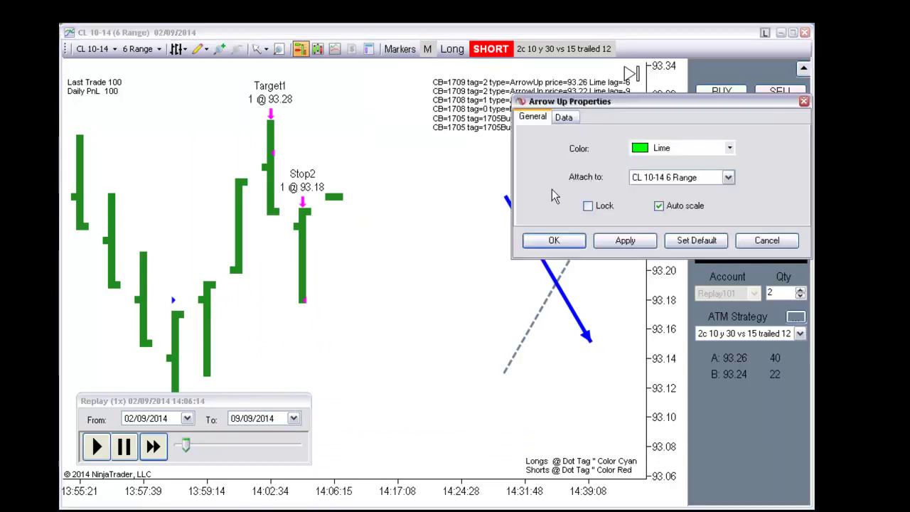
click(568, 117)
drag(598, 110, 493, 200)
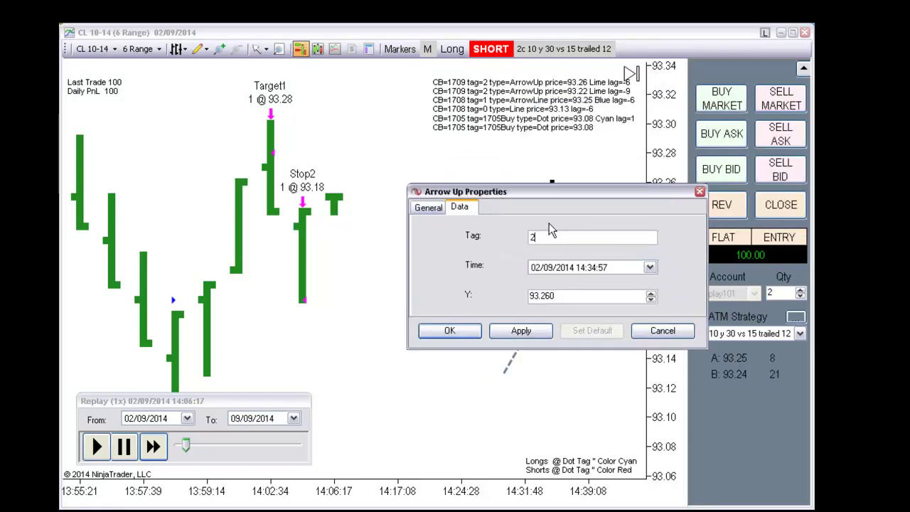
text(my name)
click(459, 332)
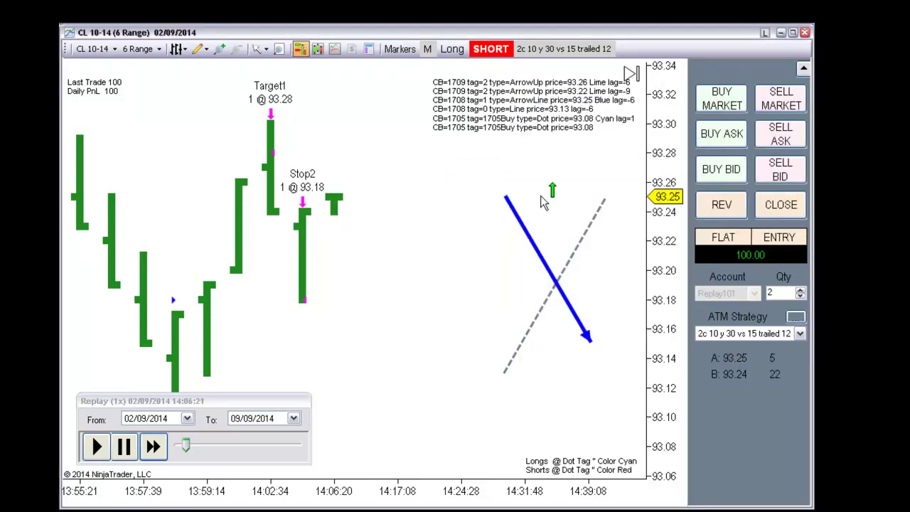
mouse_move(552, 185)
mouse_down()
mouse_move(579, 187)
mouse_move(558, 187)
mouse_up()
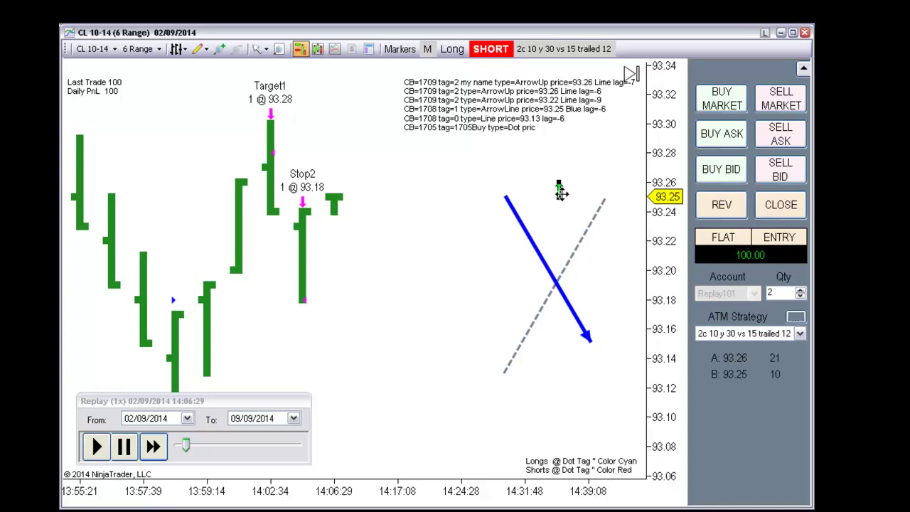
drag(558, 189, 581, 176)
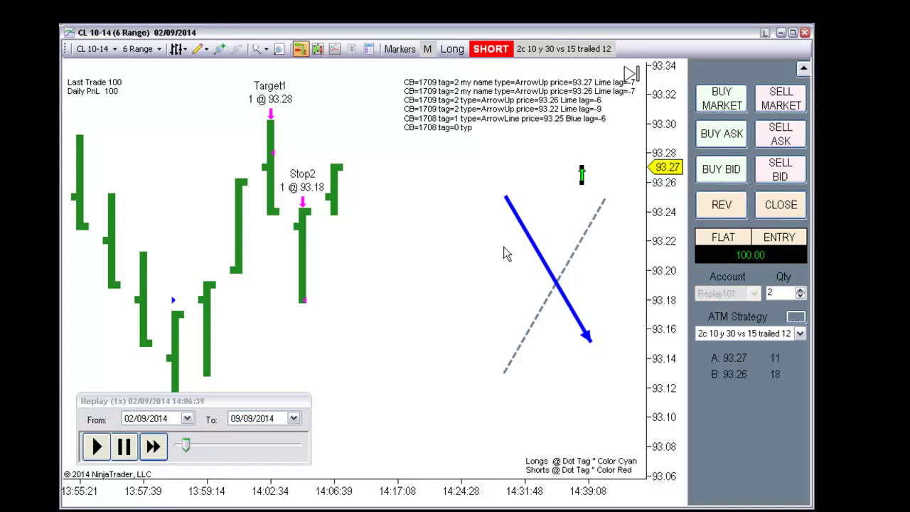
Step: Compress the bars along the time axis to reveal the earlier trade, red dot and drawings
click(203, 48)
click(230, 121)
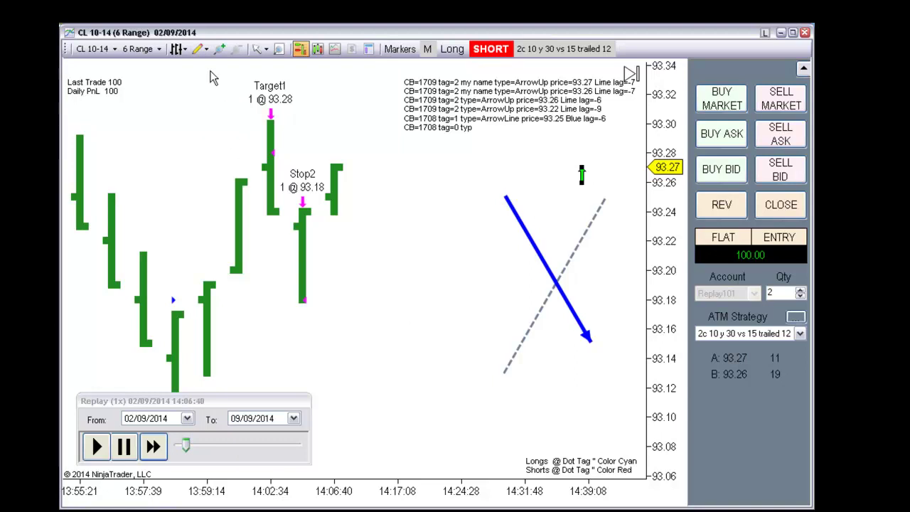
click(202, 50)
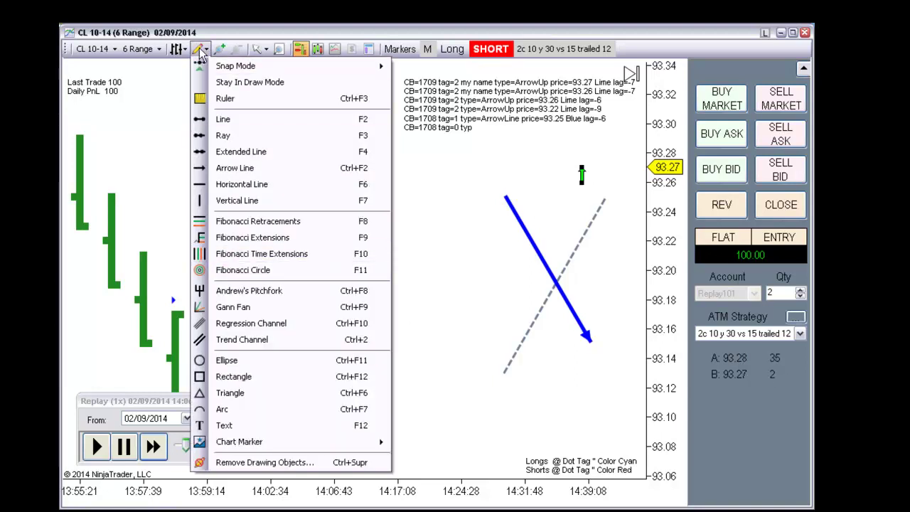
click(244, 135)
drag(353, 497, 458, 499)
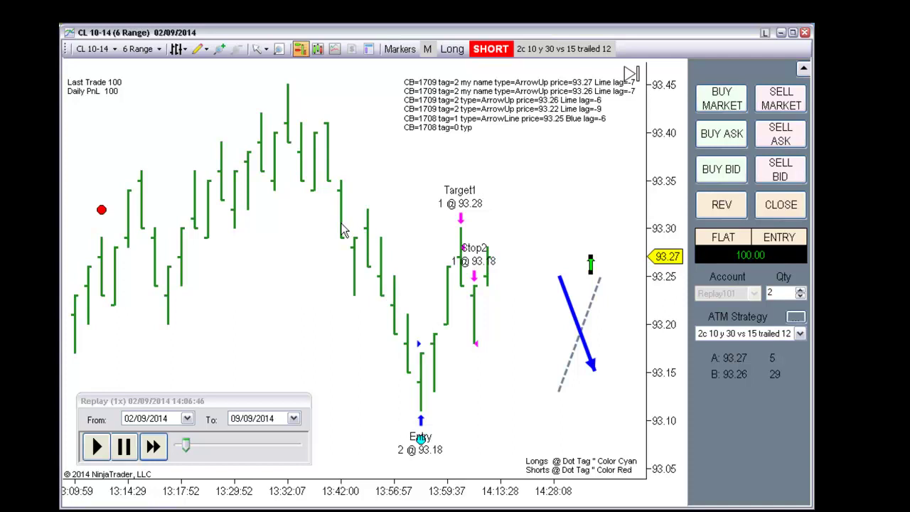